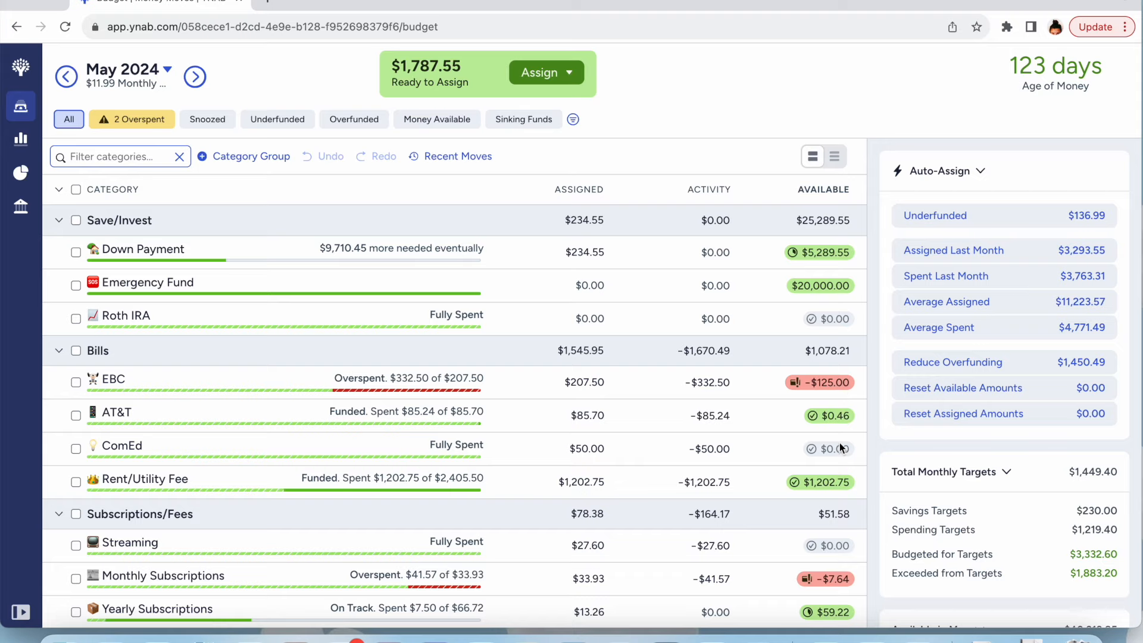
Cover the EBC category's overspending for May 2024 with money from the Lessons category
scroll(836, 428, "down", 9)
scroll(831, 468, "down", 6)
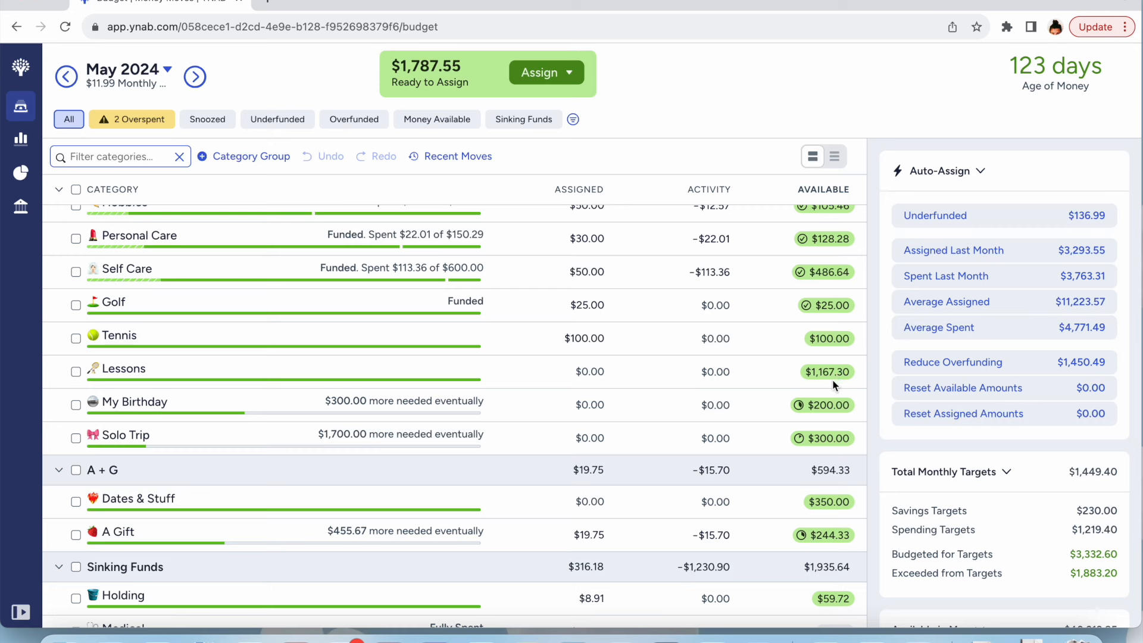
scroll(772, 341, "up", 15)
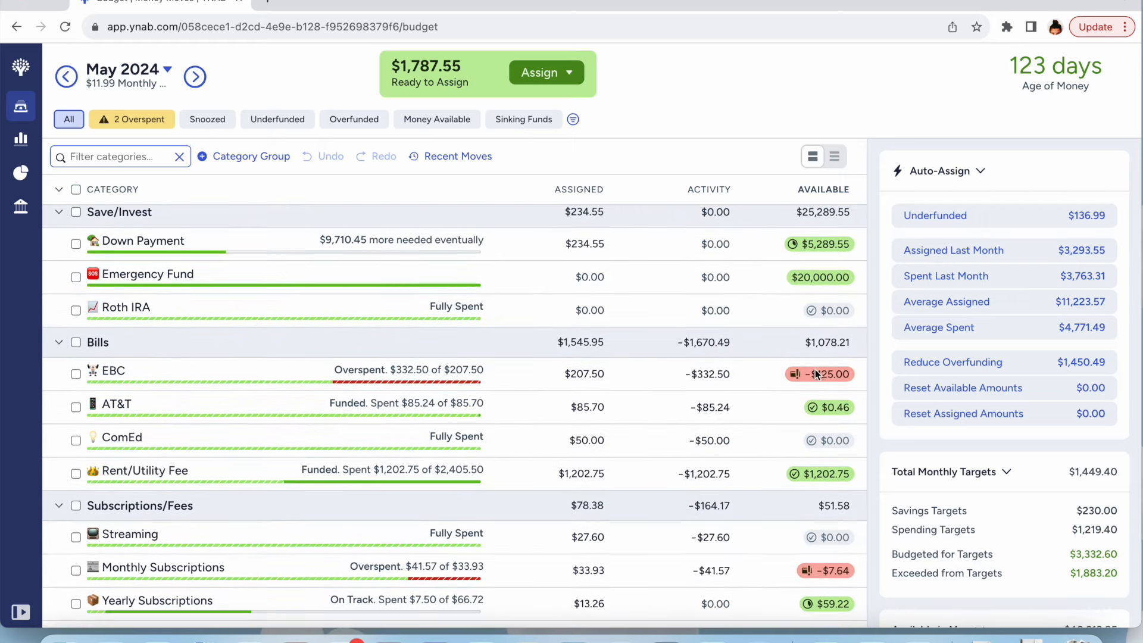
left_click(815, 373)
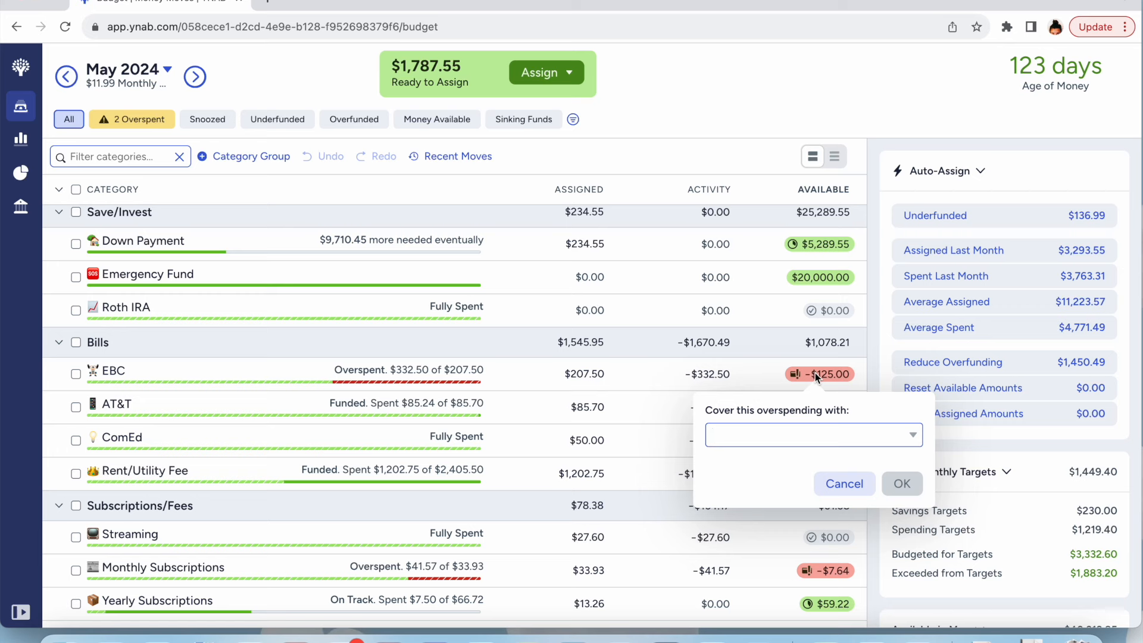
type("ebc")
key("BackSpace")
key("BackSpace")
key("BackSpace")
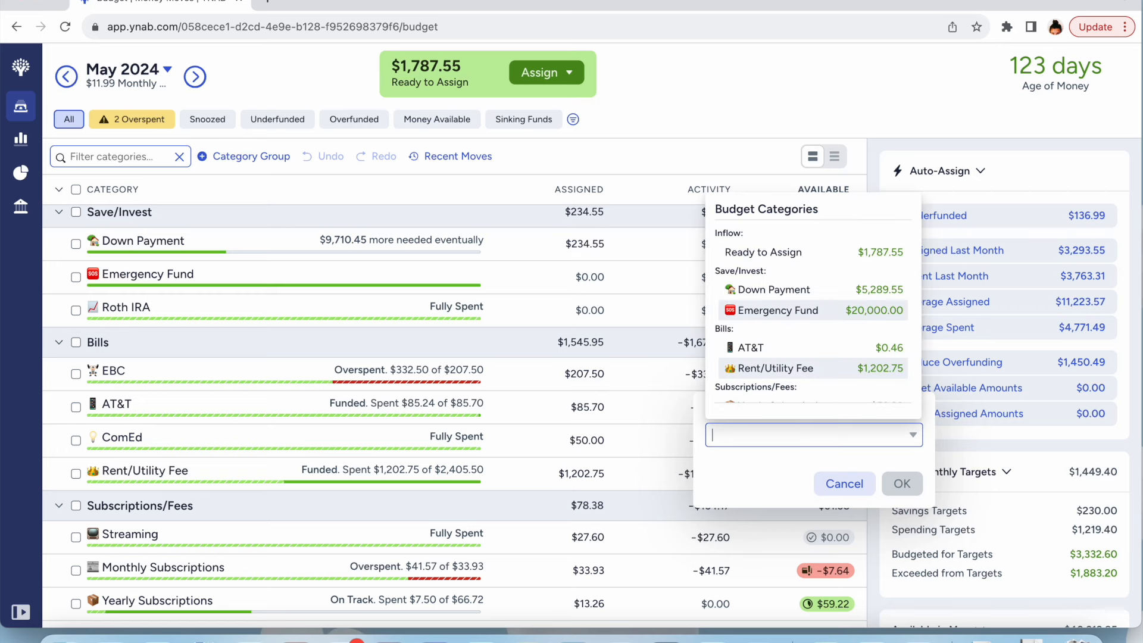
type("less")
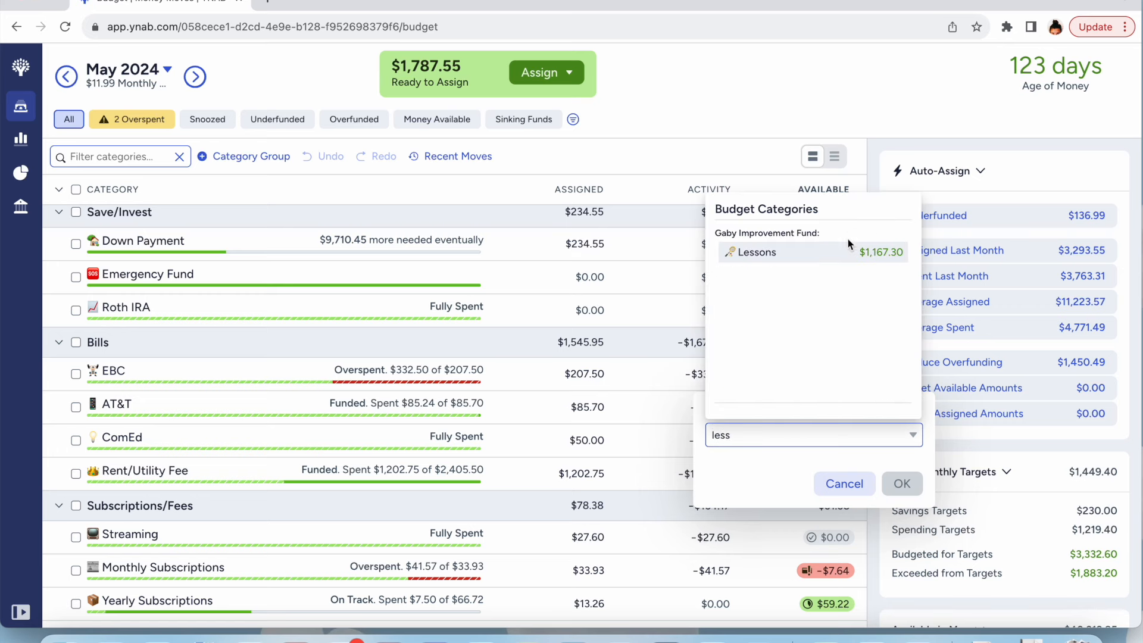
left_click(844, 250)
left_click(902, 485)
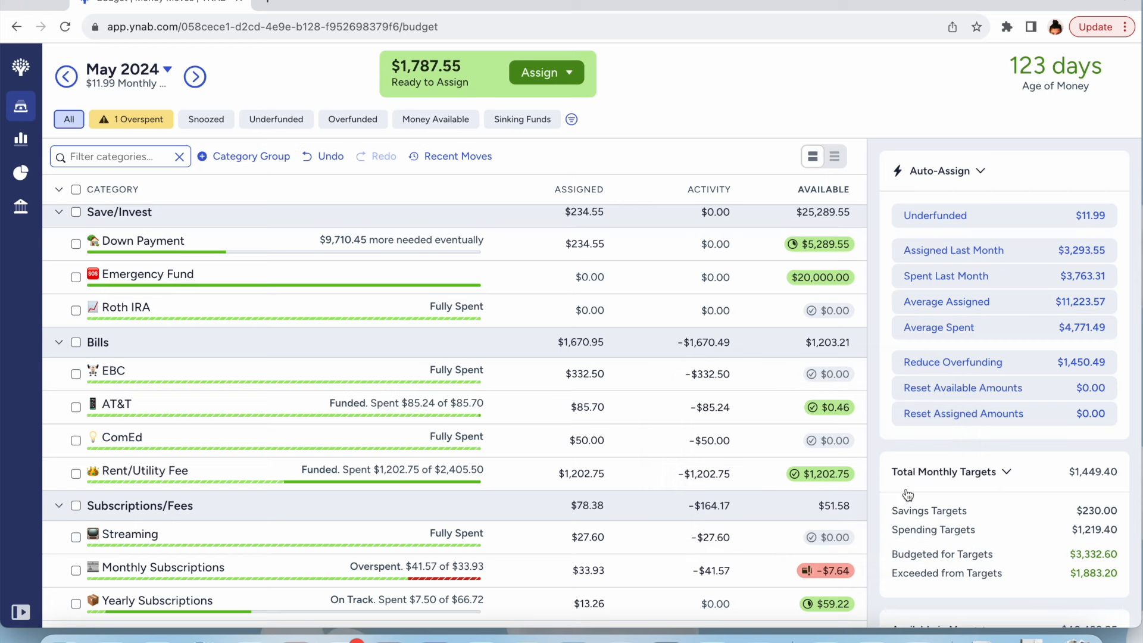
Add $11.99 to the amount assigned to Monthly Subscriptions for May 2024, check the category's target and notes, and deselect it
scroll(738, 476, "down", 1)
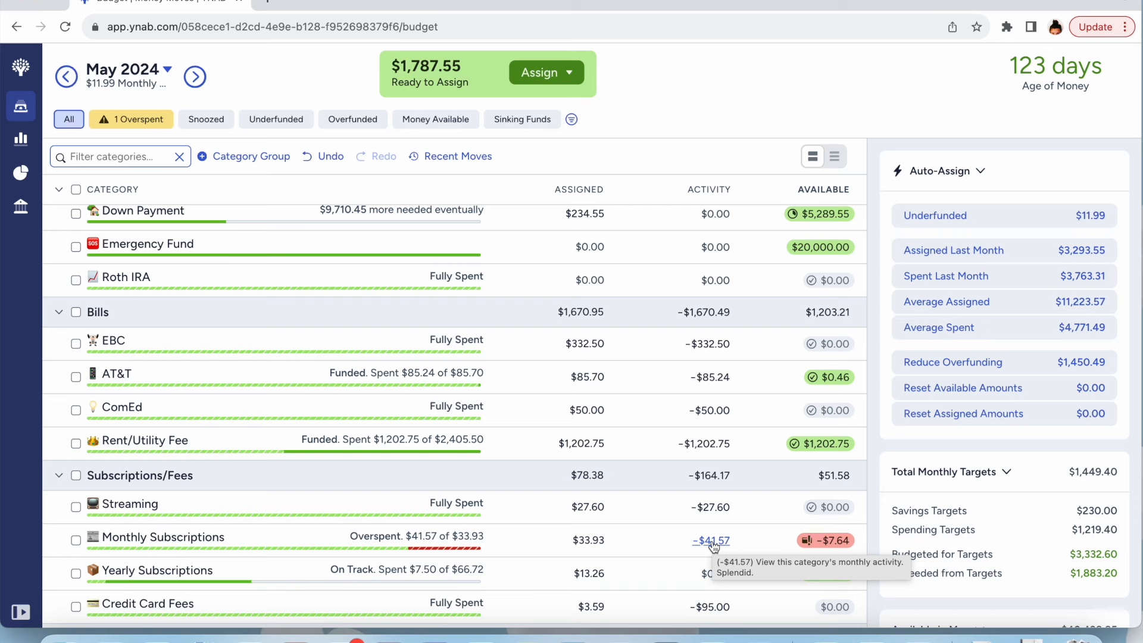
left_click(603, 542)
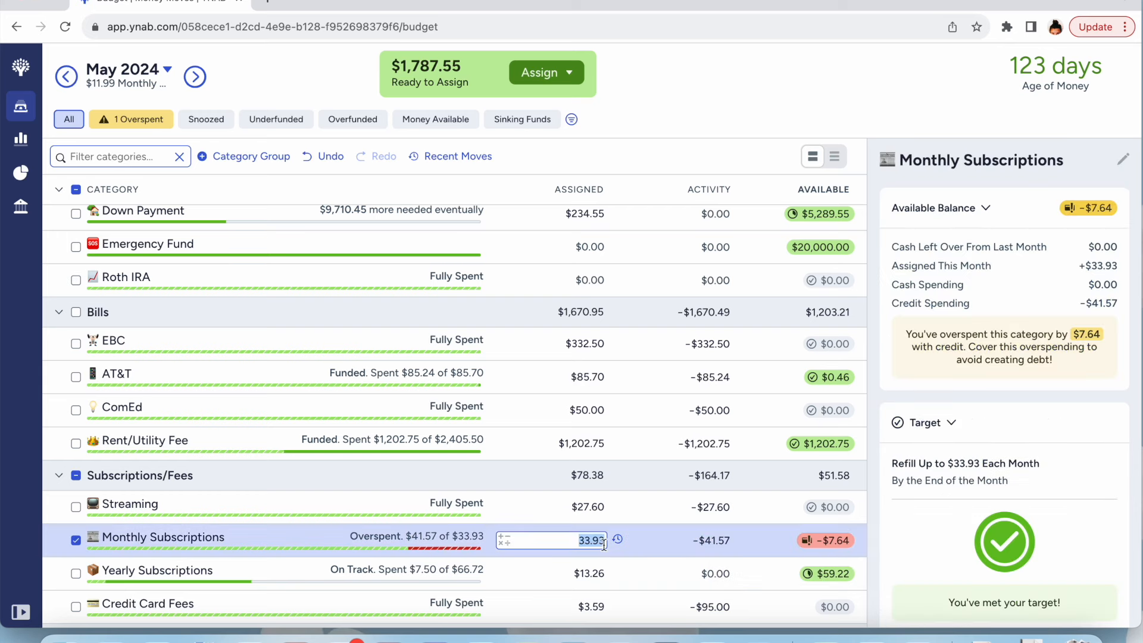
left_click(604, 545)
type("+11.99")
key("Return")
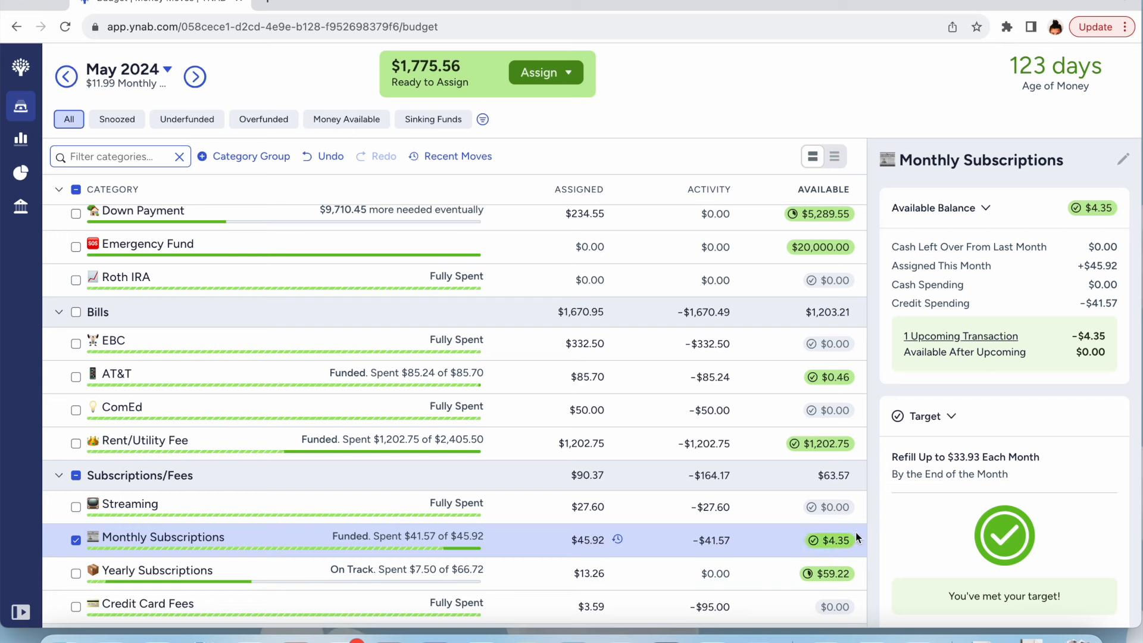
scroll(973, 537, "down", 4)
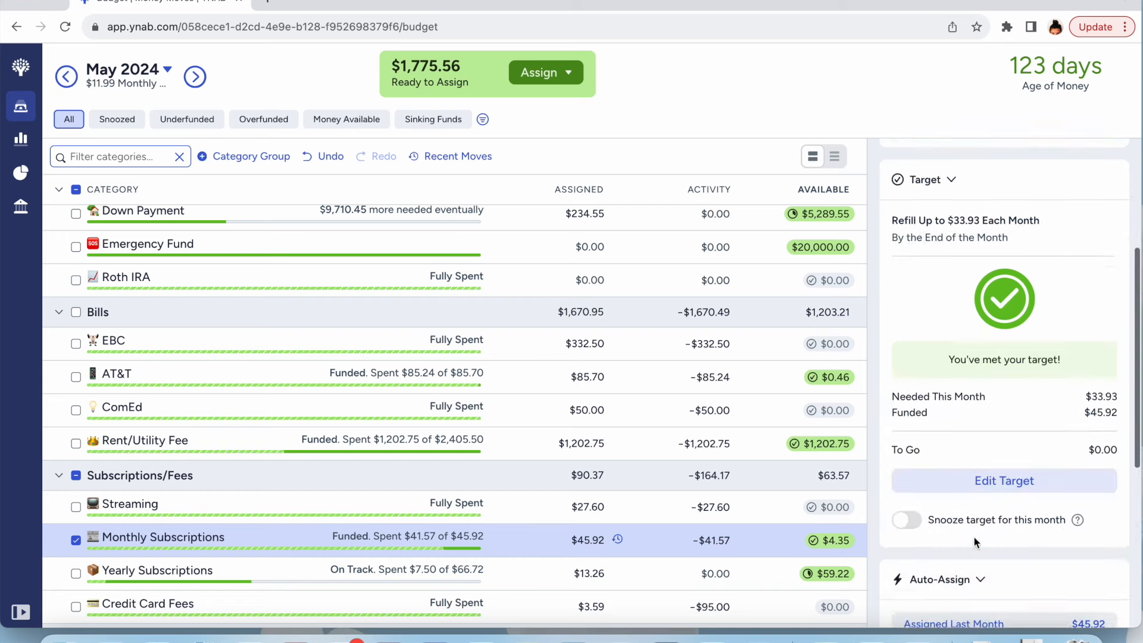
scroll(974, 539, "down", 4)
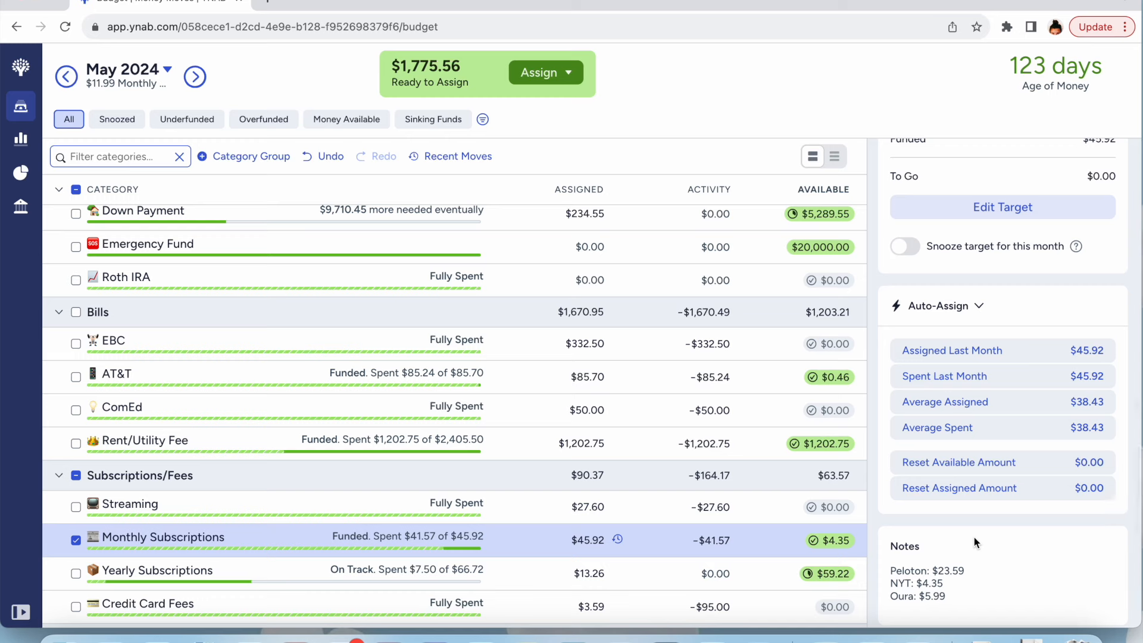
scroll(974, 537, "up", 8)
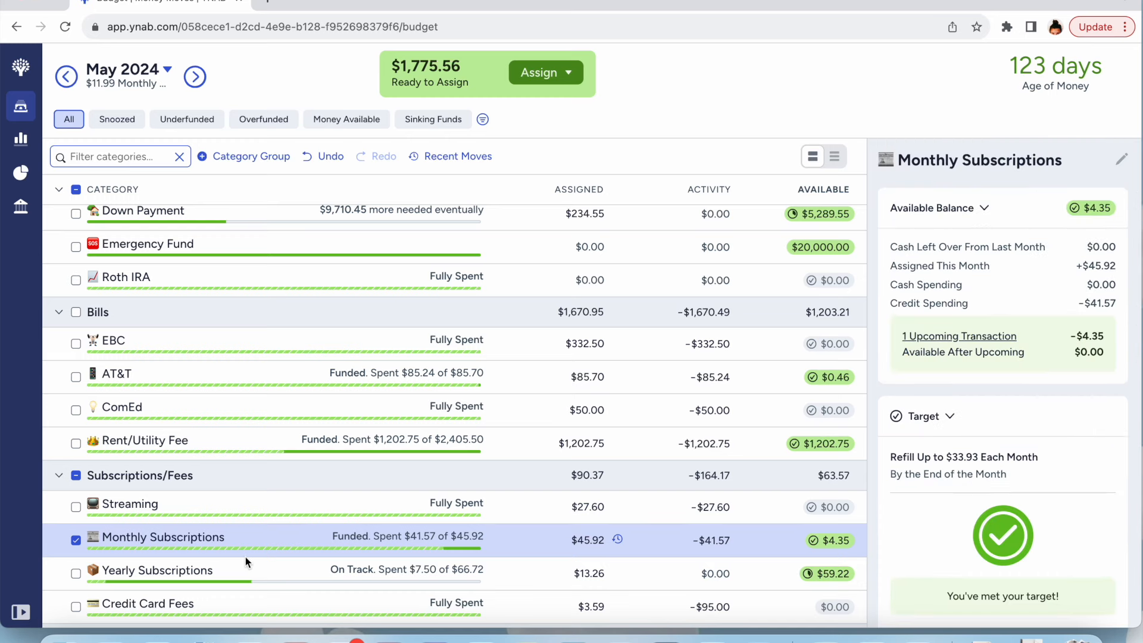
left_click(76, 540)
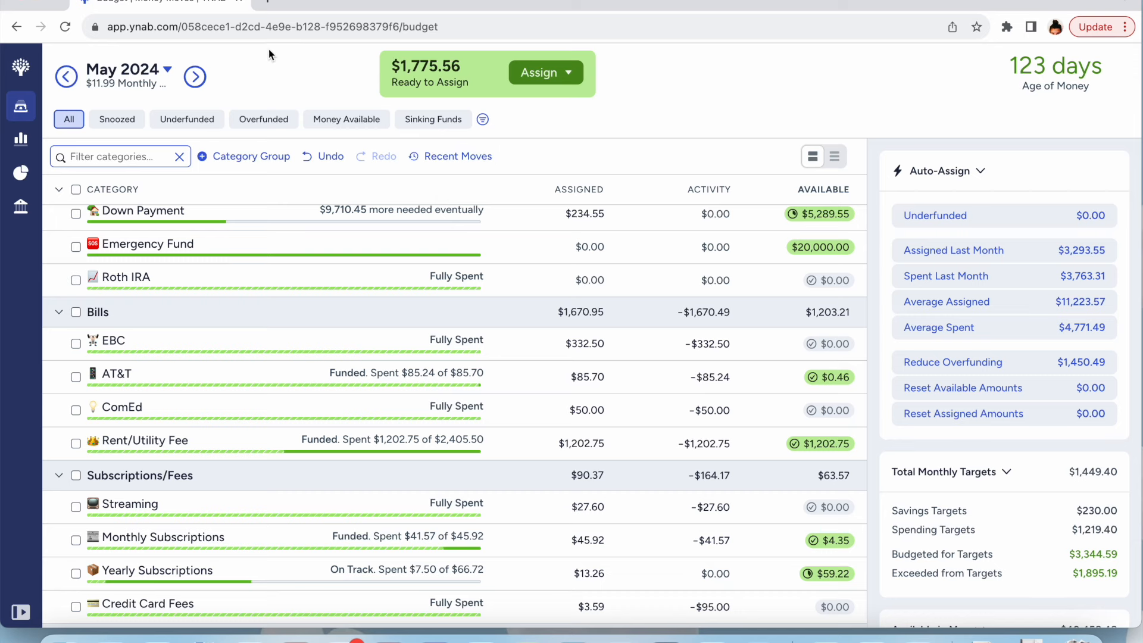
Switch the budget to June 2024 and add $103.75 to the amount assigned to EBC
left_click(192, 84)
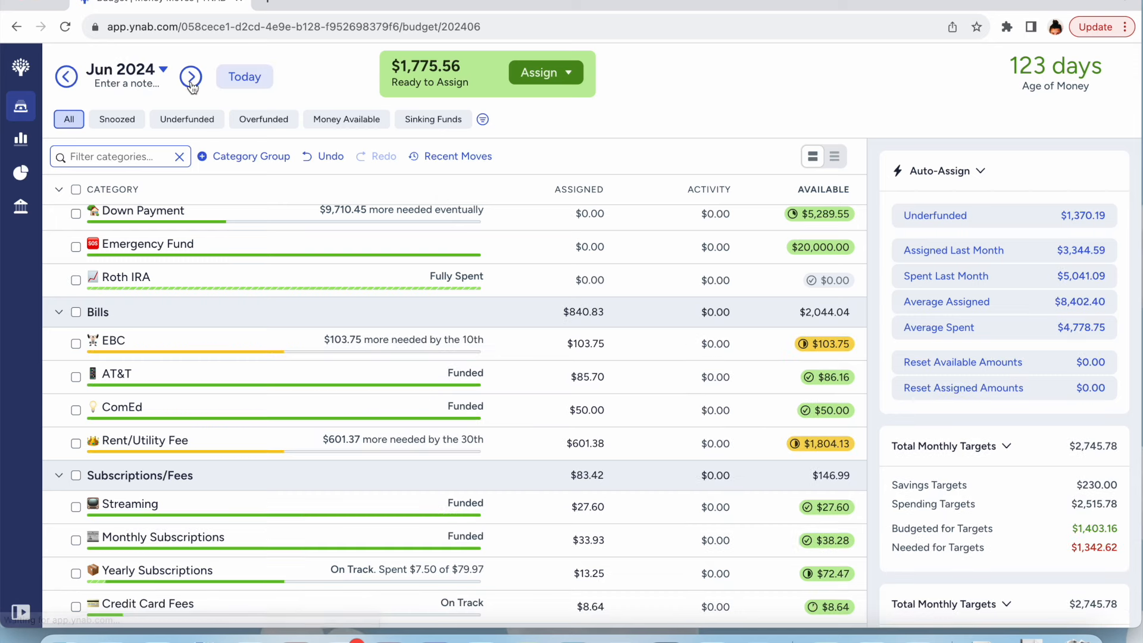
scroll(428, 288, "up", 1)
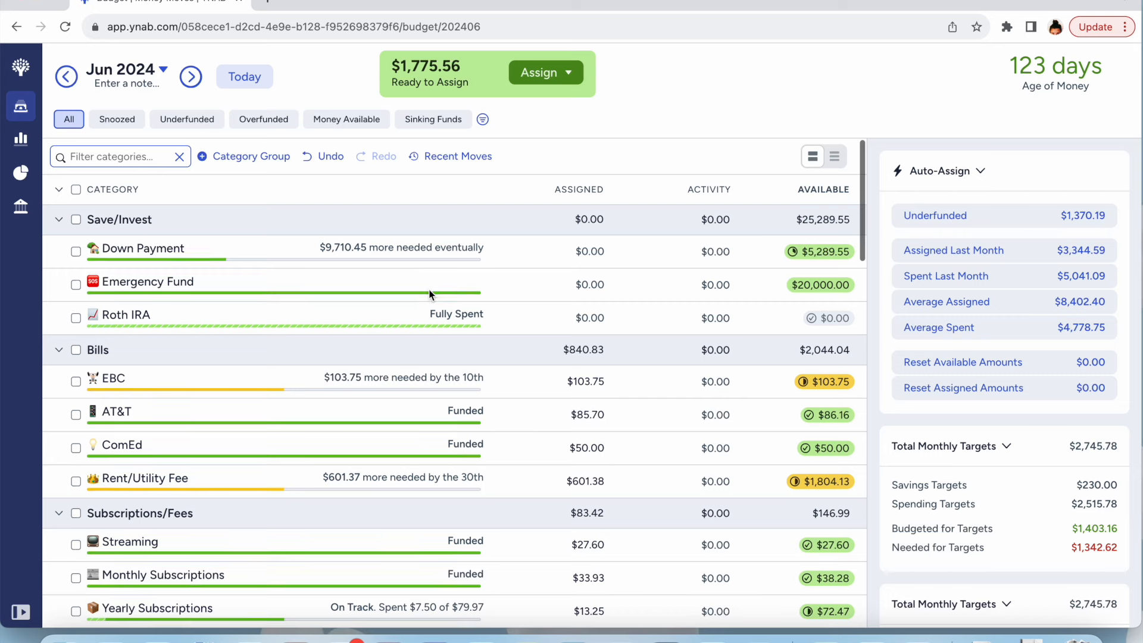
left_click(602, 382)
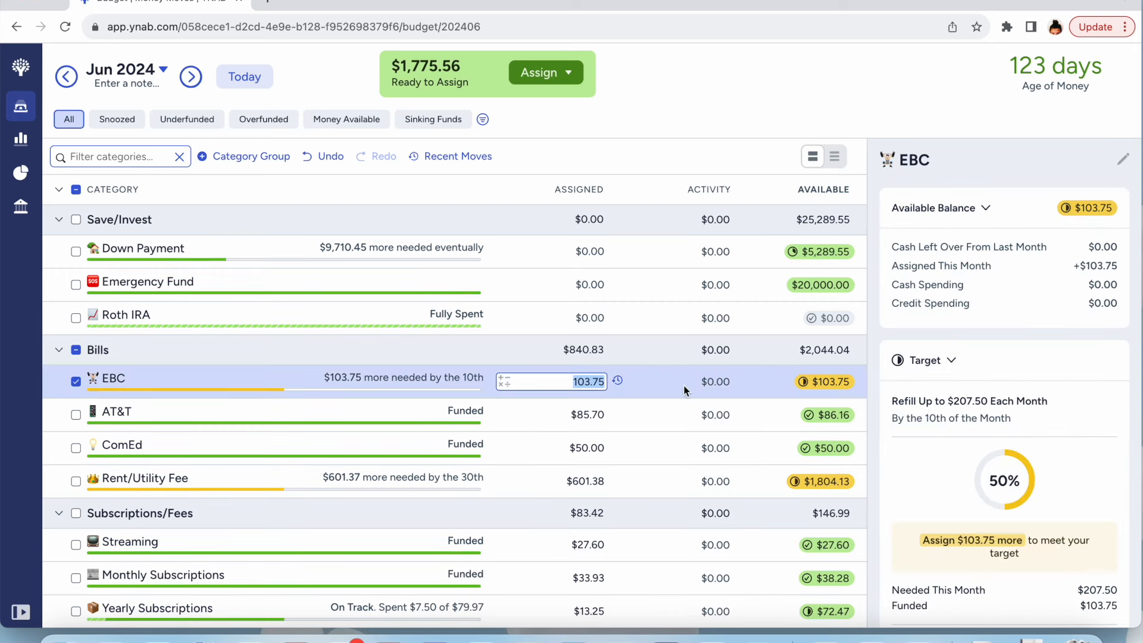
type("+")
type("103.75")
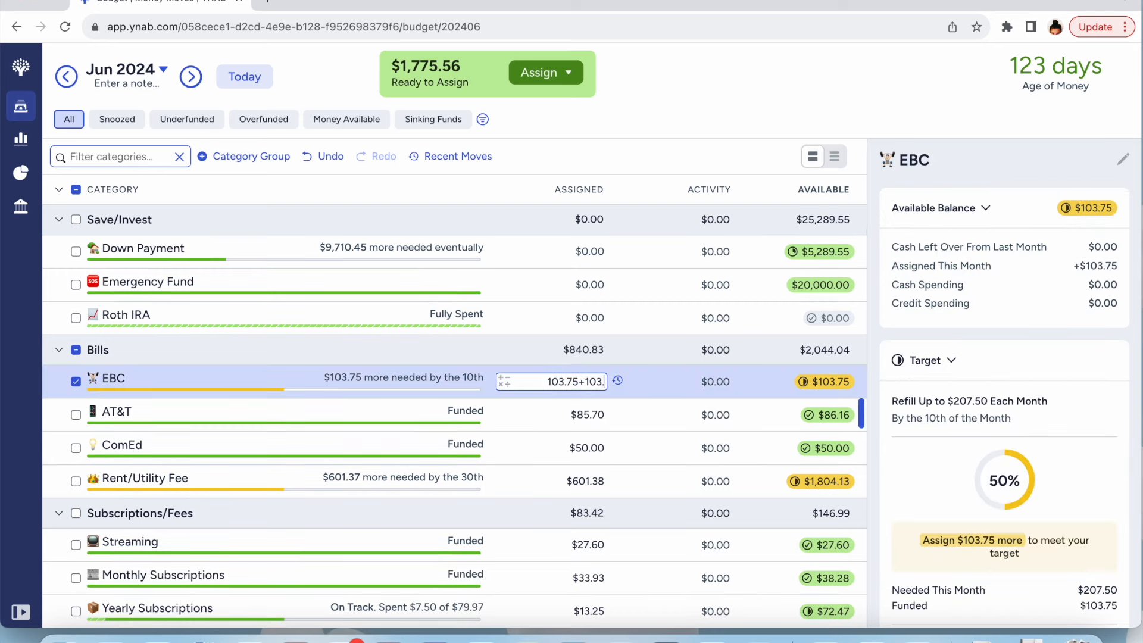
key("Return")
Add $601.37 to the amount assigned to Rent/Utility Fee for June 2024
left_click(602, 481)
type("+601.37")
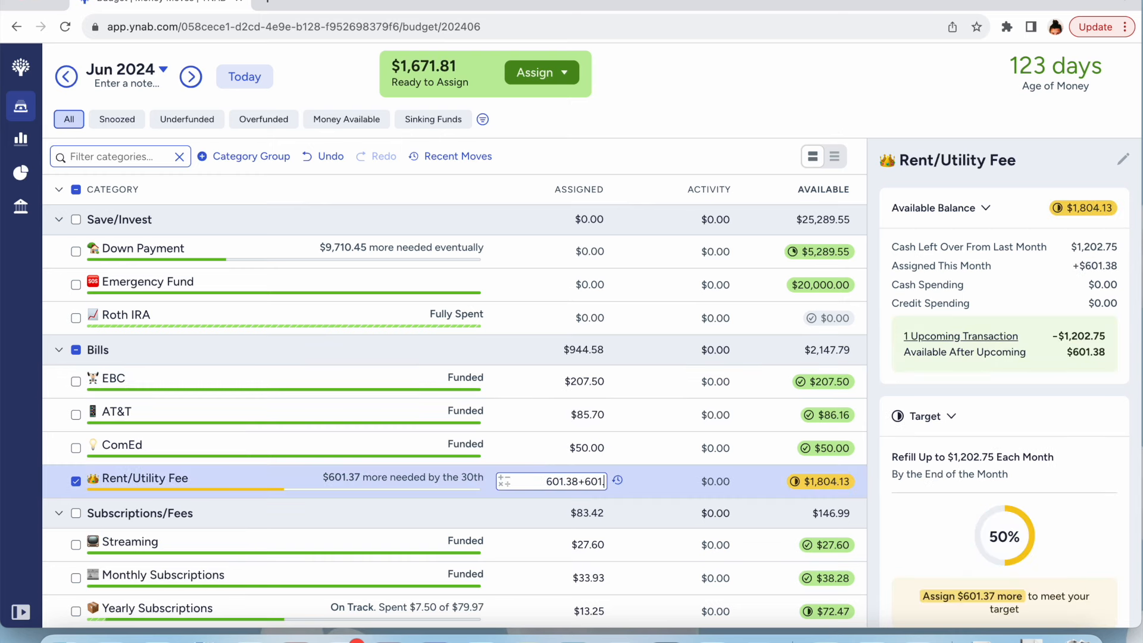
key("Return")
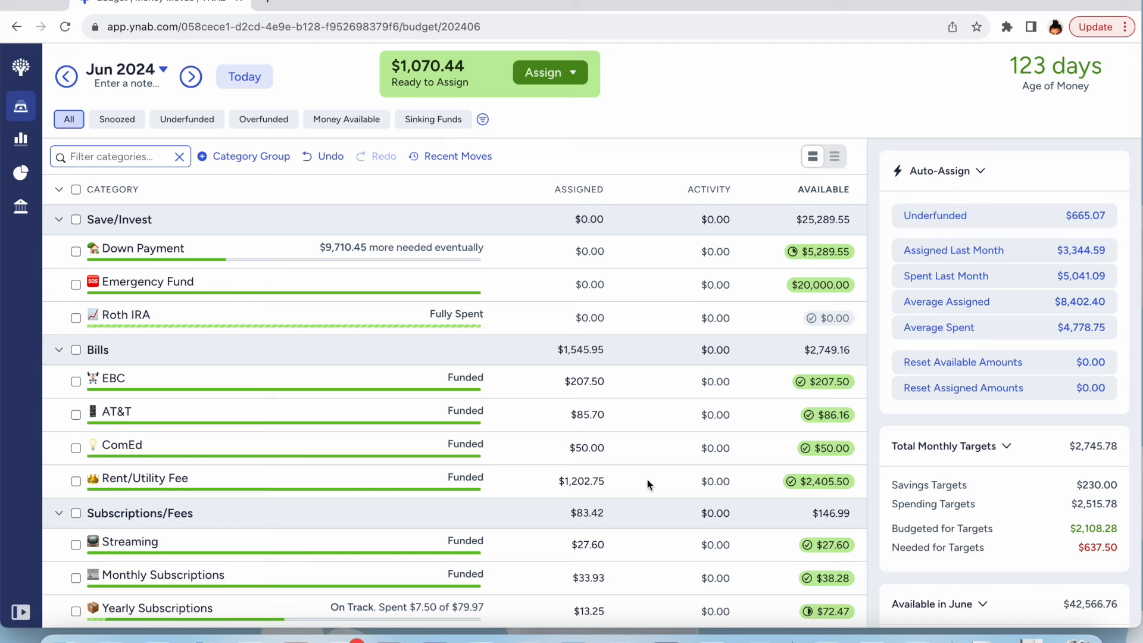
In the Food group, assign $250 to Groceries and $200 to Dining Out for June 2024
scroll(647, 484, "down", 3)
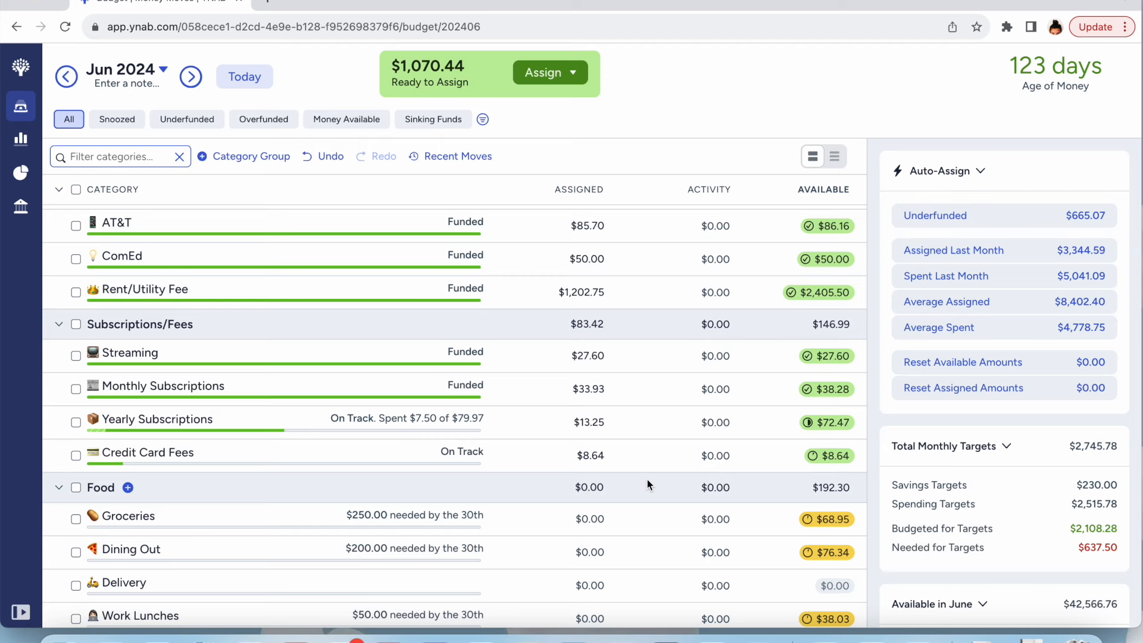
scroll(647, 480, "down", 2)
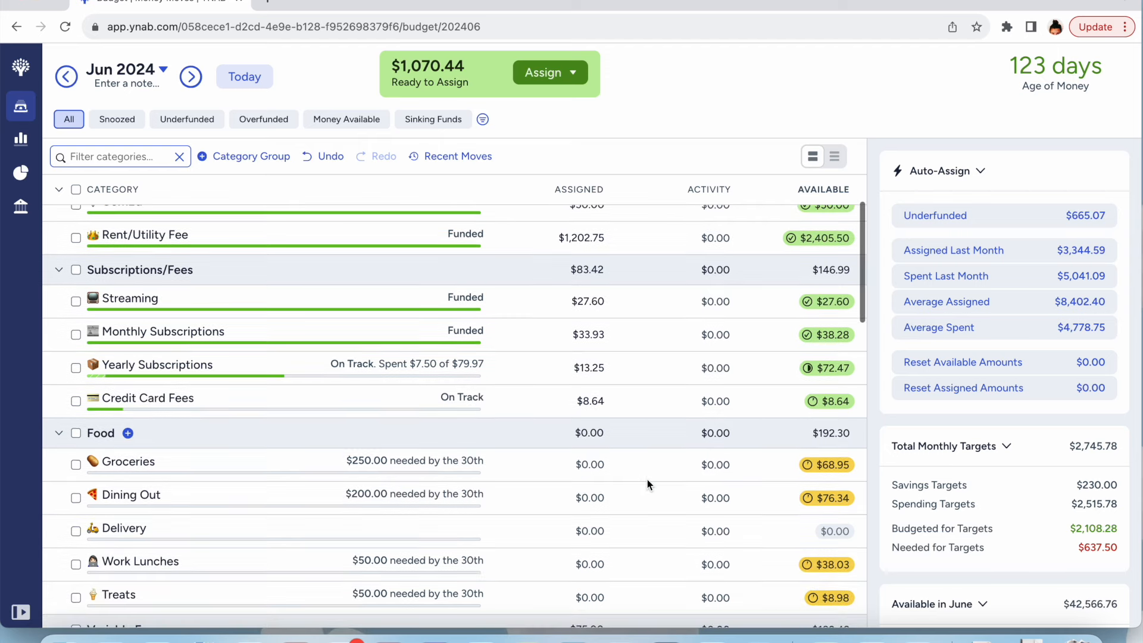
left_click(589, 386)
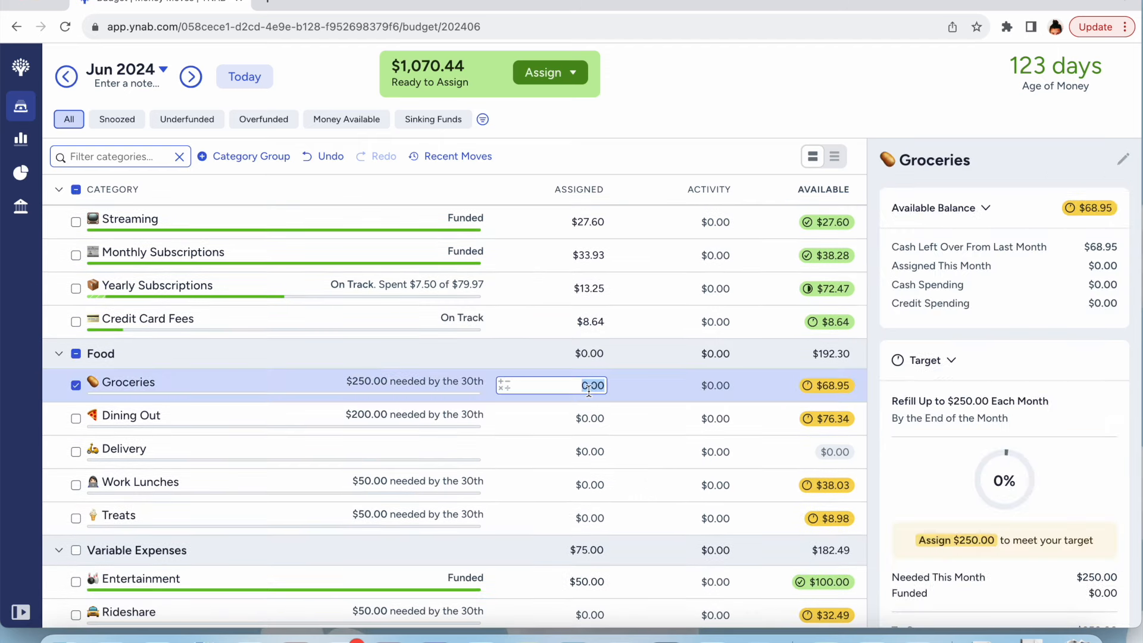
type("250")
left_click(582, 420)
type("200")
Assign $50 each to Work Lunches and Treats in the Food group for June 2024
left_click(587, 484)
type("50")
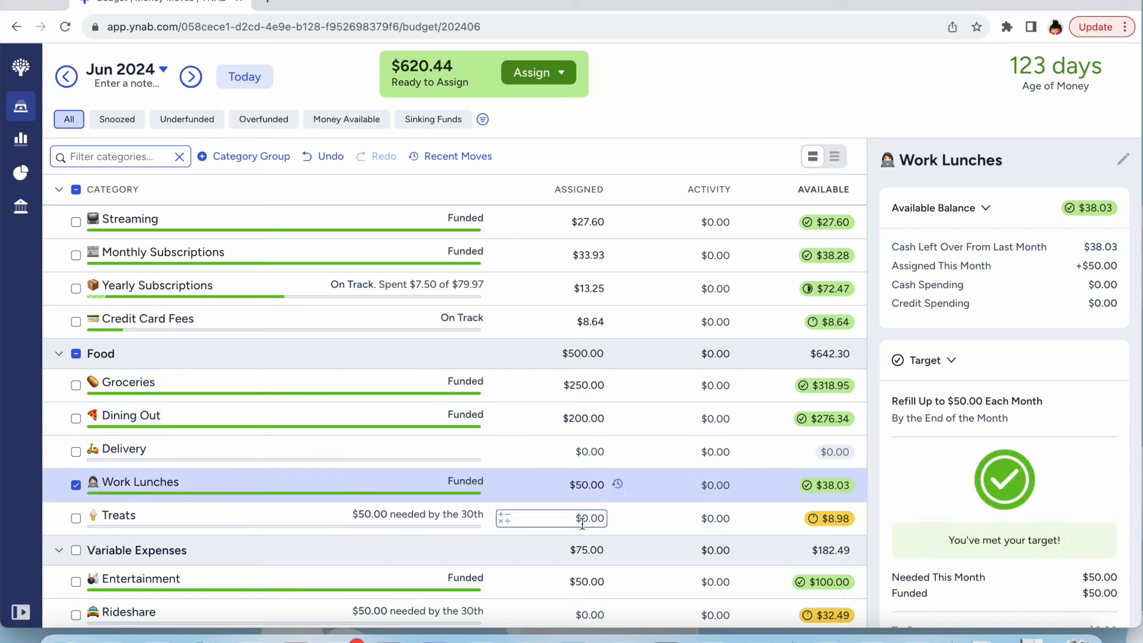
left_click(582, 517)
type("50")
key("Return")
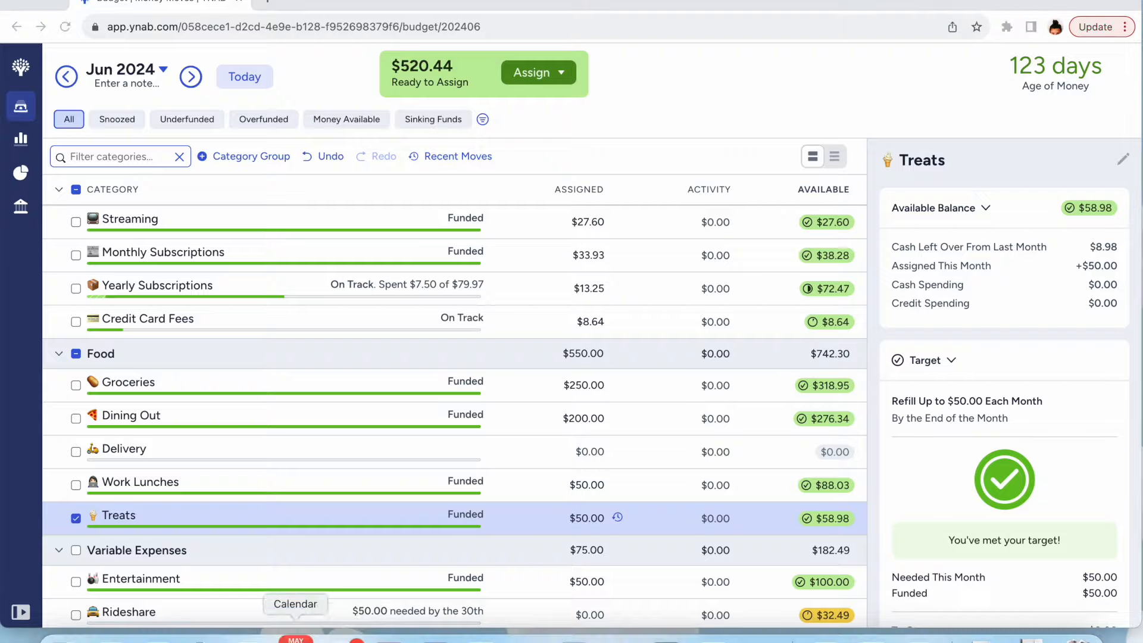
Switch to the Calendar app to check the June 2024 events, then return to the YNAB budget and deselect Treats
left_click(295, 638)
scroll(450, 416, "down", 5)
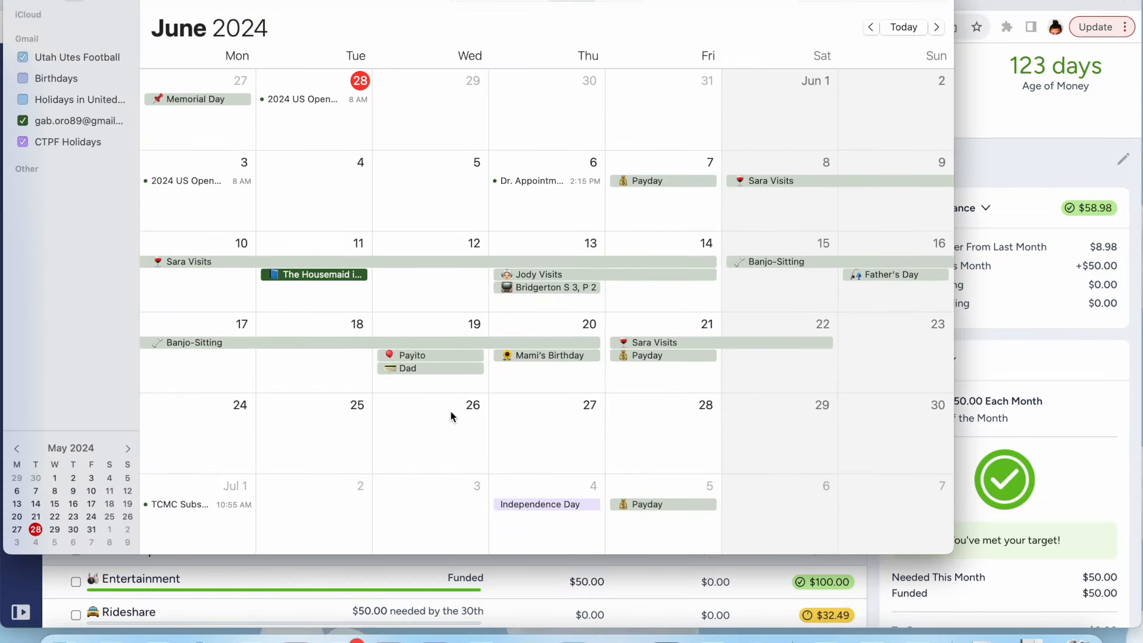
left_click(1014, 125)
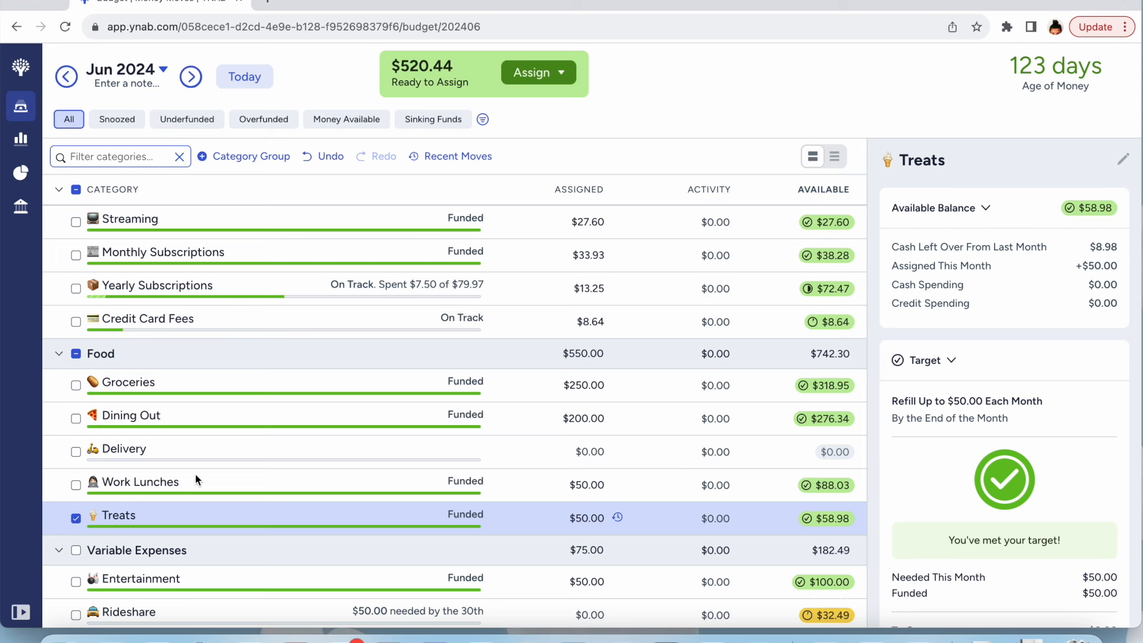
left_click(79, 520)
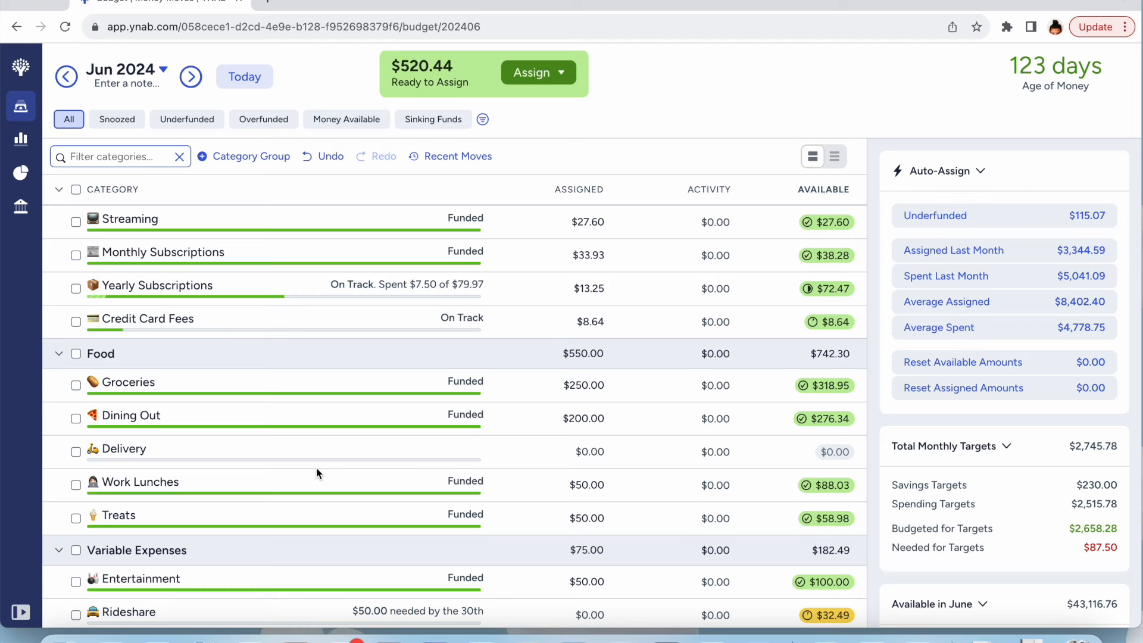
Assign $50 to Rideshare in the Variable Expenses group for June 2024 and deselect the category
scroll(317, 469, "down", 1)
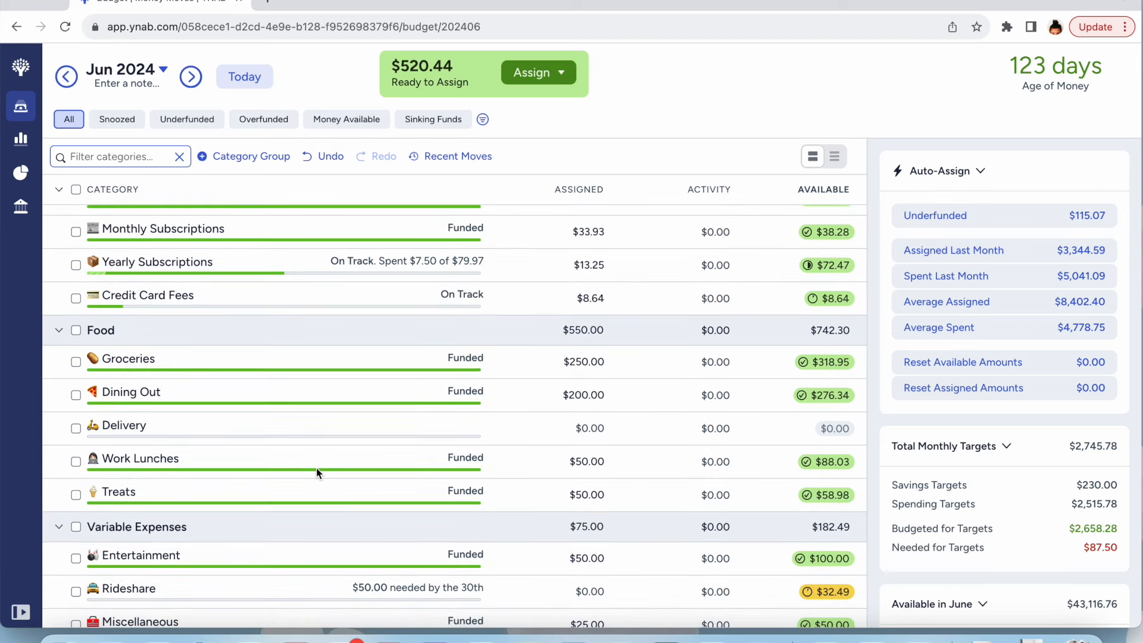
scroll(316, 467, "down", 2)
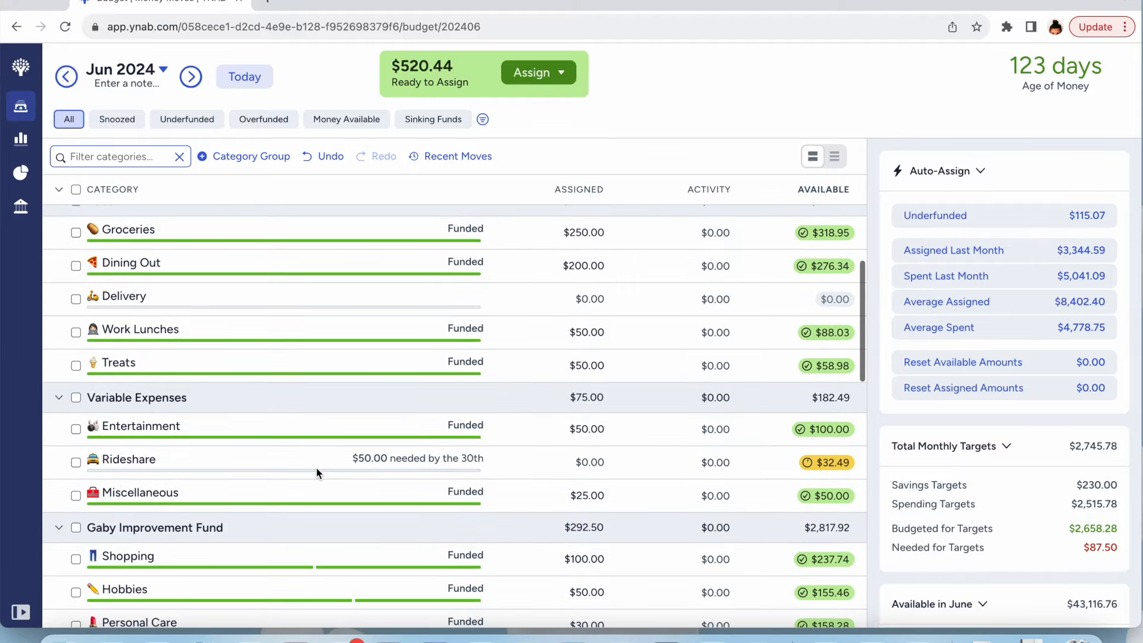
left_click(571, 463)
type("50")
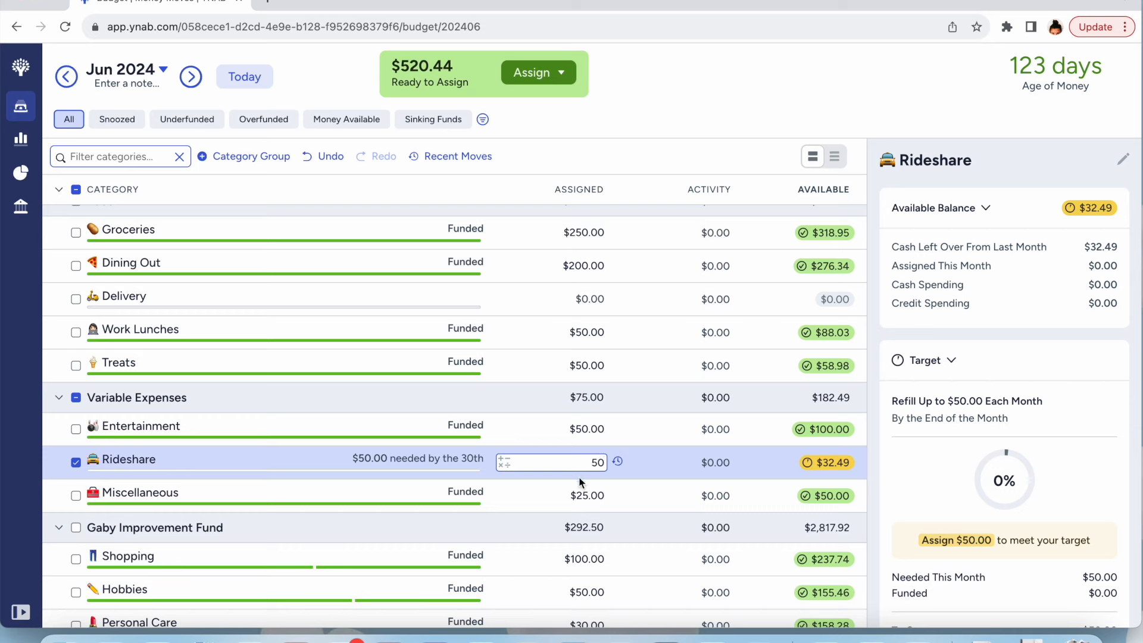
key("Return")
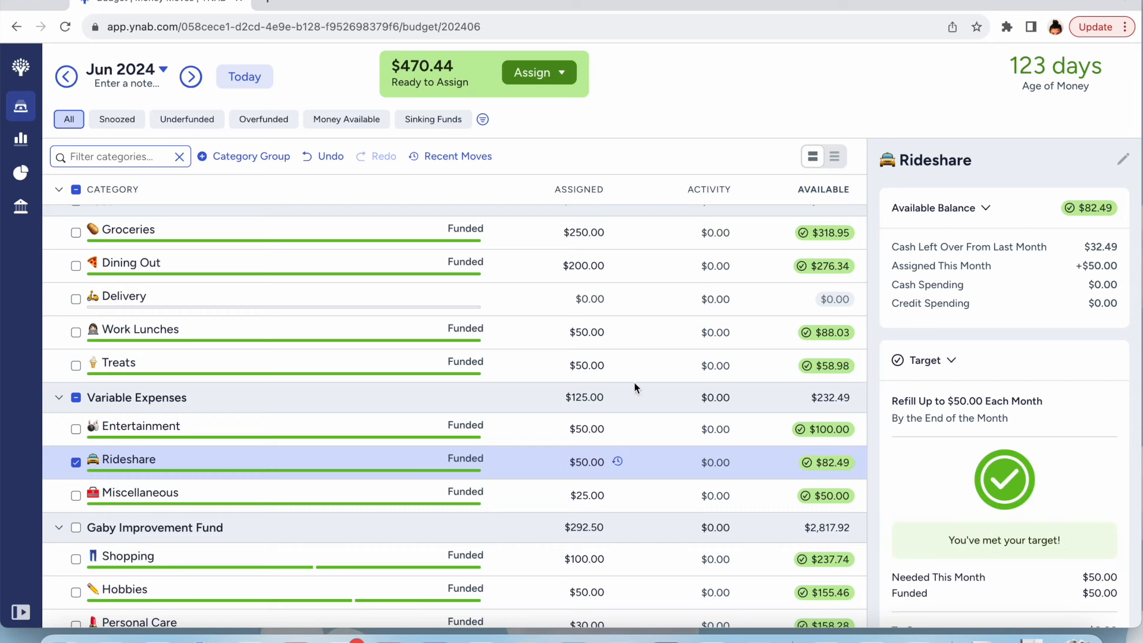
left_click(75, 463)
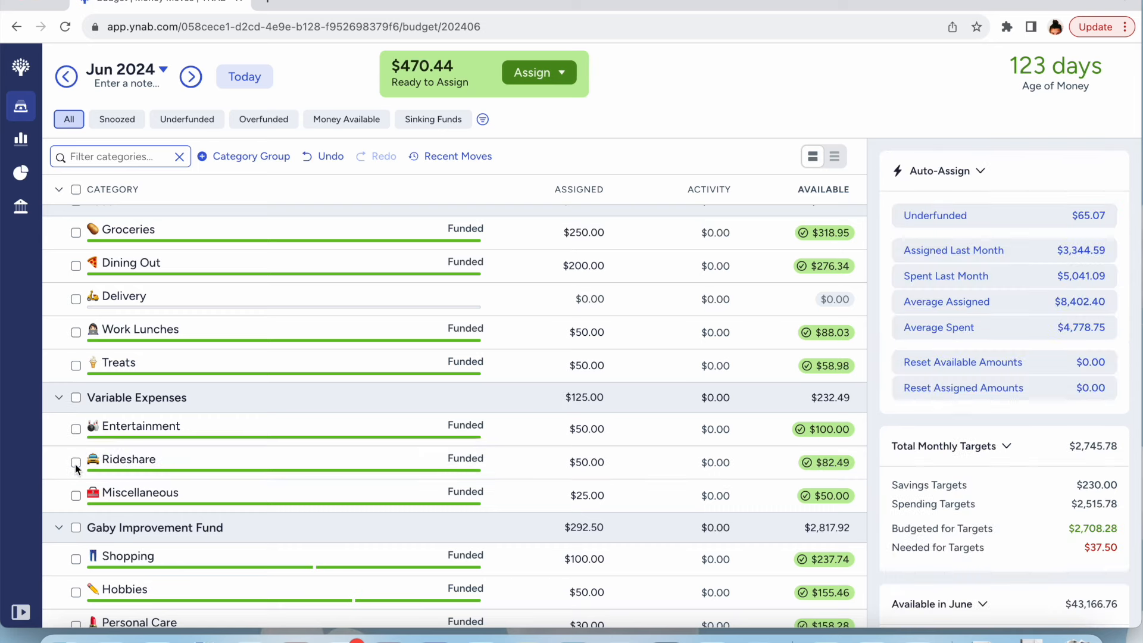
Add $37.50 to the amount assigned to Tennis for June 2024
scroll(351, 499, "down", 3)
scroll(351, 498, "down", 1)
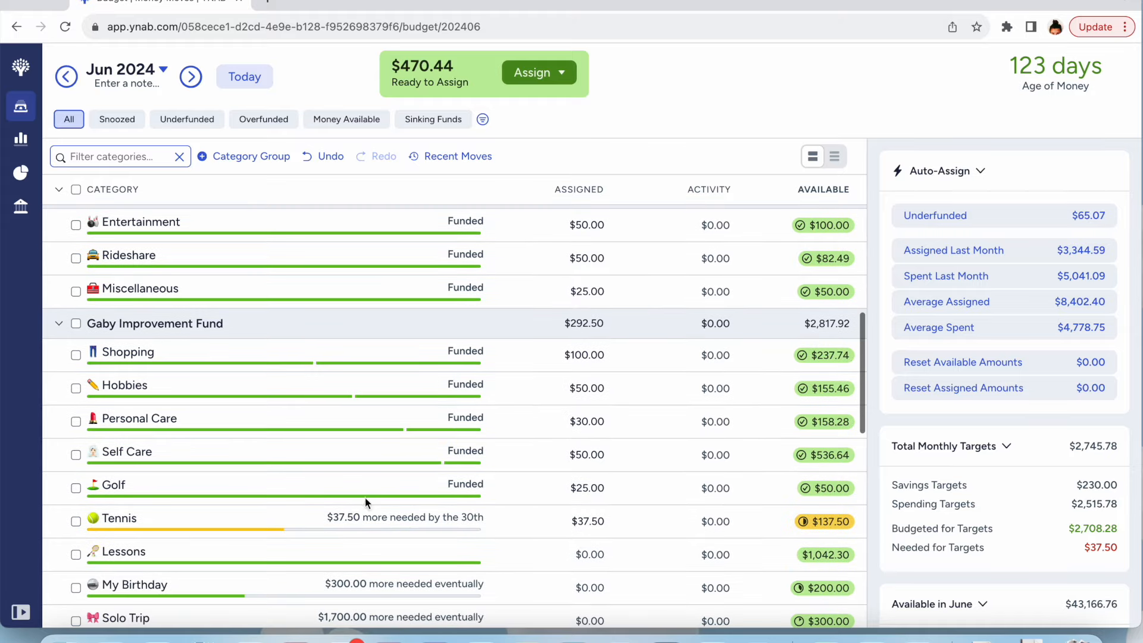
left_click(563, 520)
key("Right")
type("=")
key("BackSpace")
type("+")
type("37.")
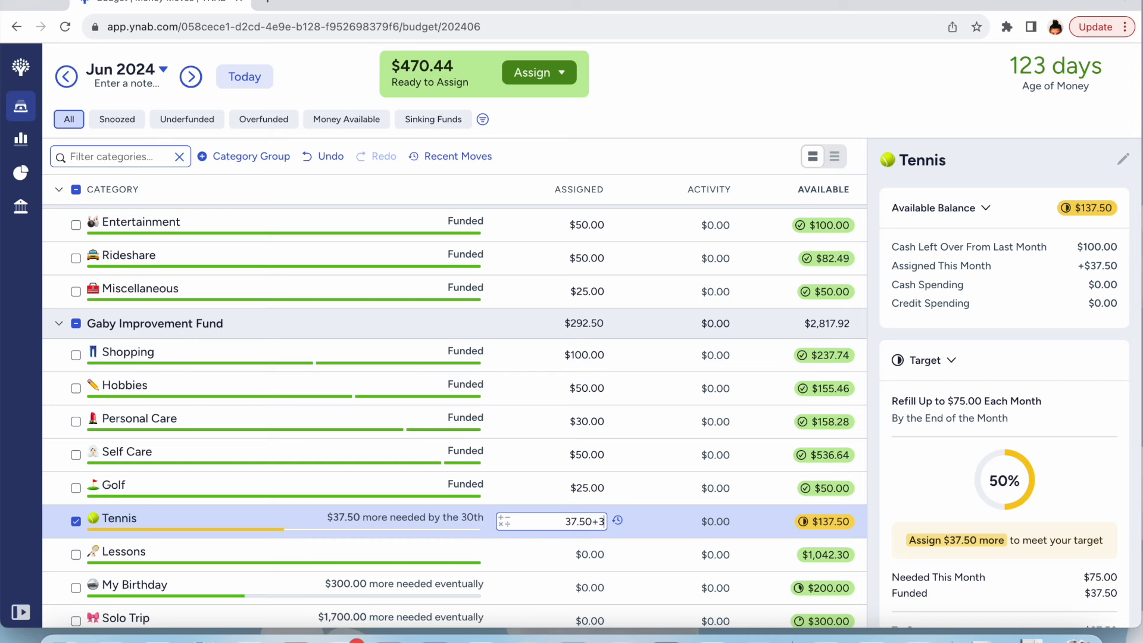
type("50")
key("Return")
scroll(775, 404, "down", 1)
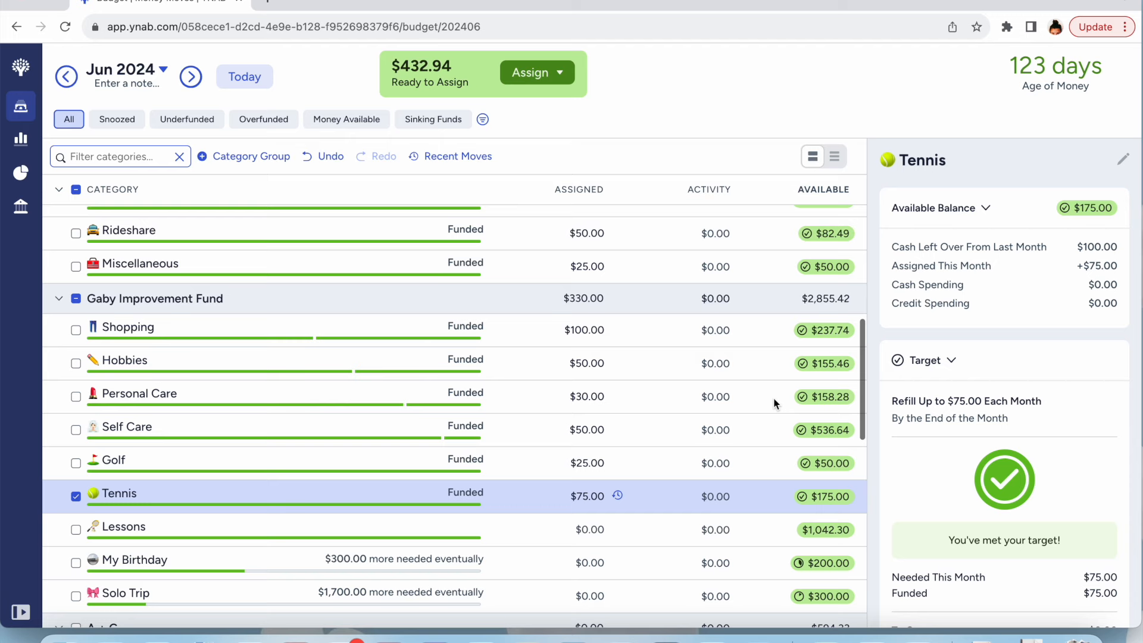
Deselect Tennis and review the remaining June 2024 categories down through the Sinking Funds and Travel groups
scroll(775, 404, "down", 3)
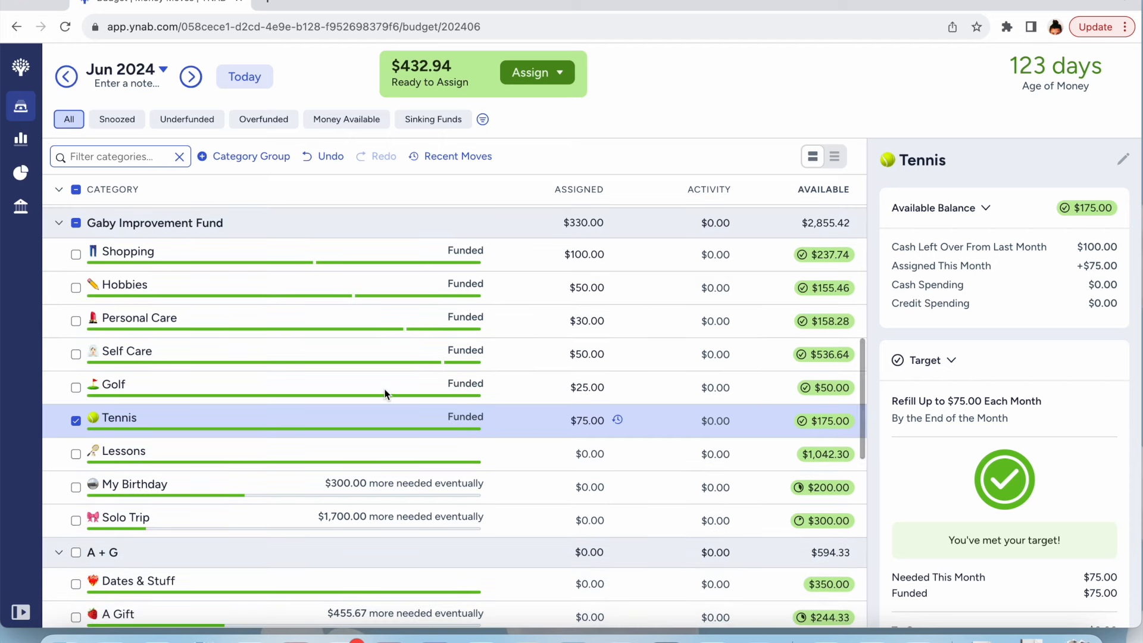
left_click(76, 421)
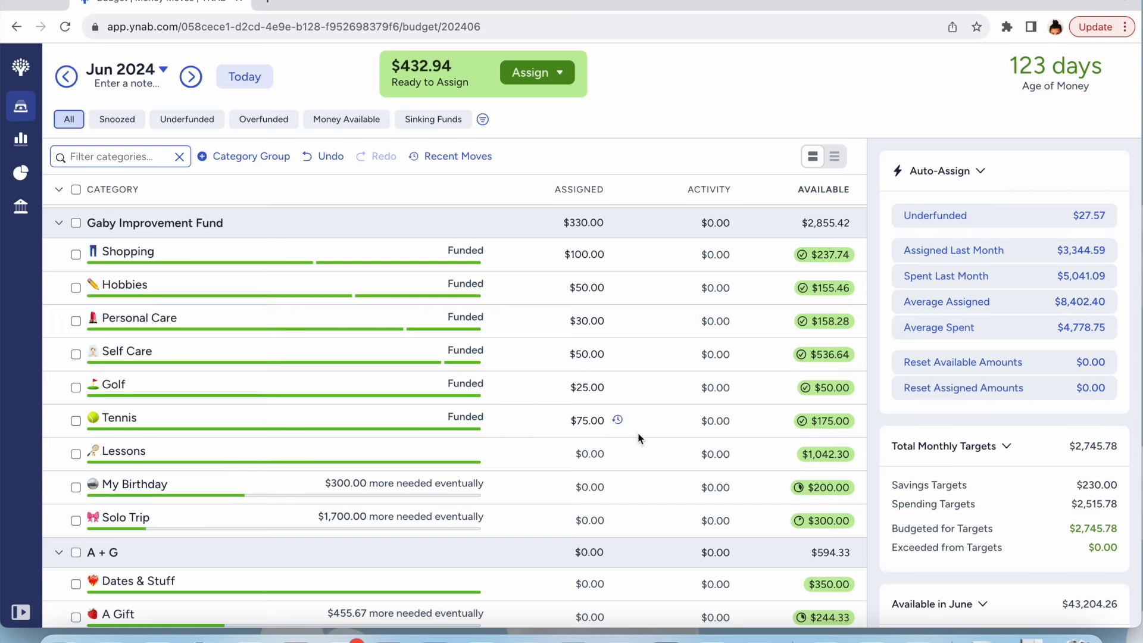
scroll(637, 432, "down", 1)
scroll(638, 437, "down", 1)
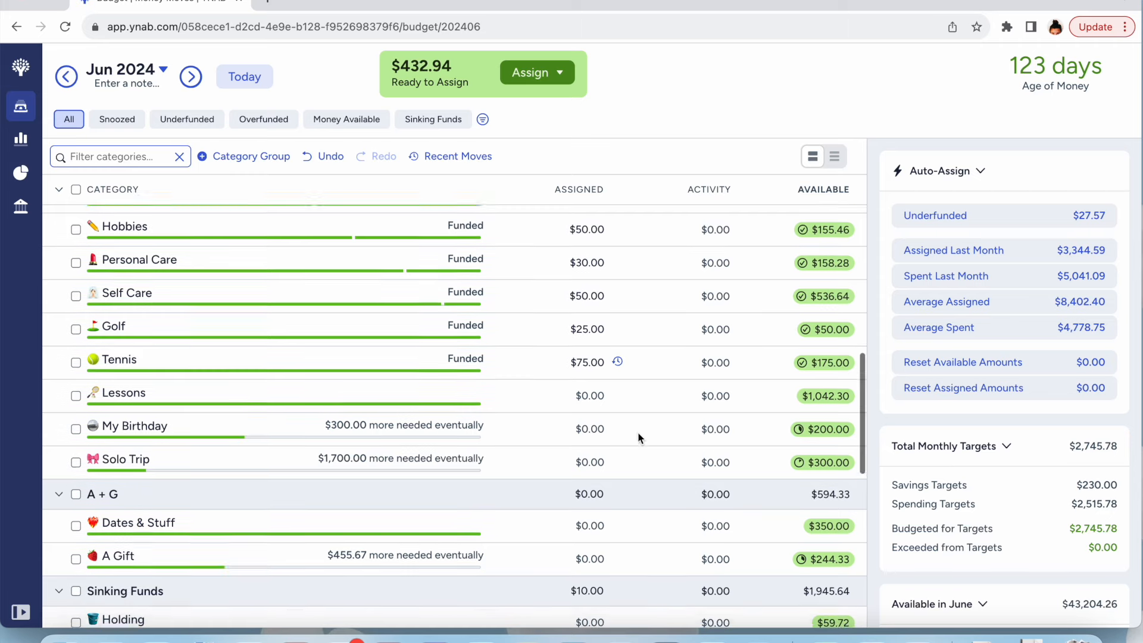
scroll(638, 437, "down", 5)
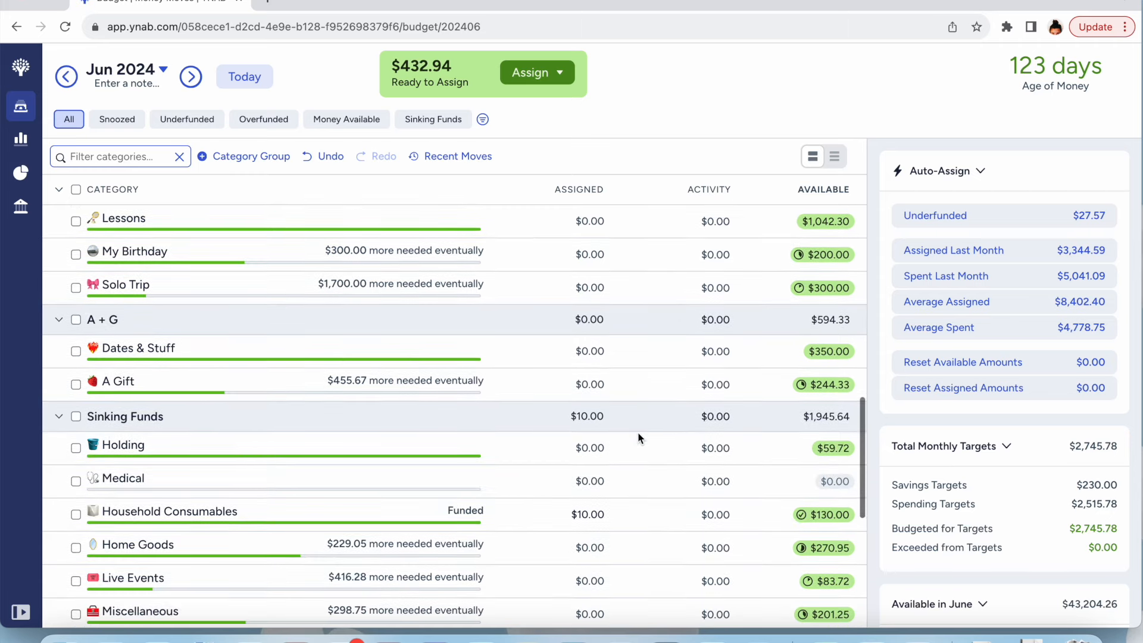
scroll(638, 438, "down", 3)
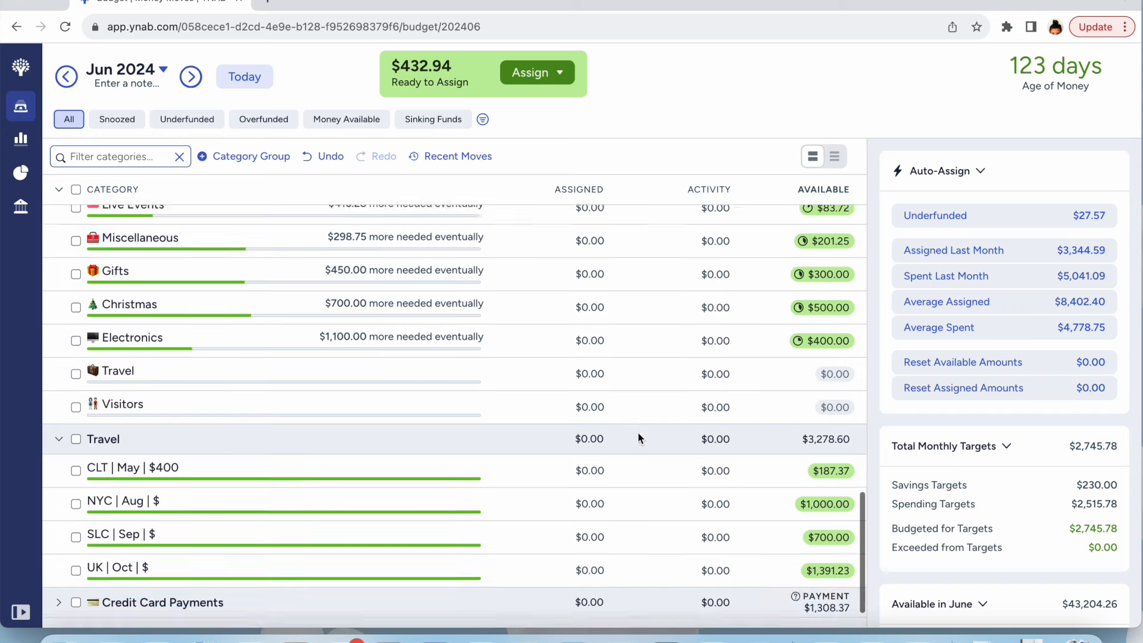
Filter June 2024 to underfunded categories and inspect the C Reimbursements details in the Reimbursements group, leaving it deselected
left_click(200, 122)
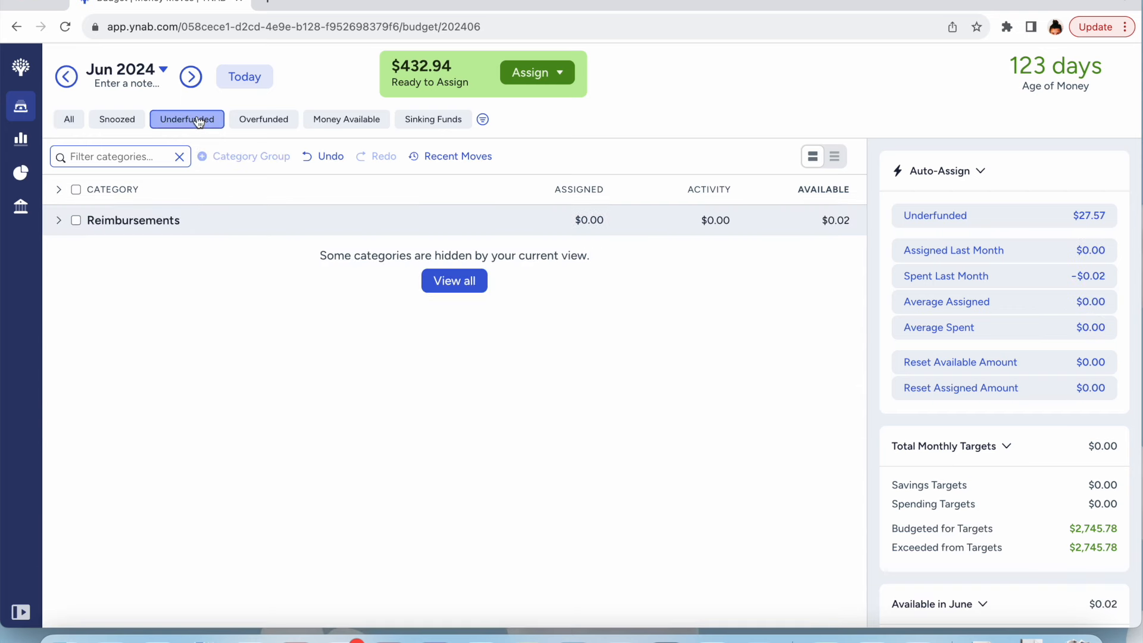
left_click(59, 221)
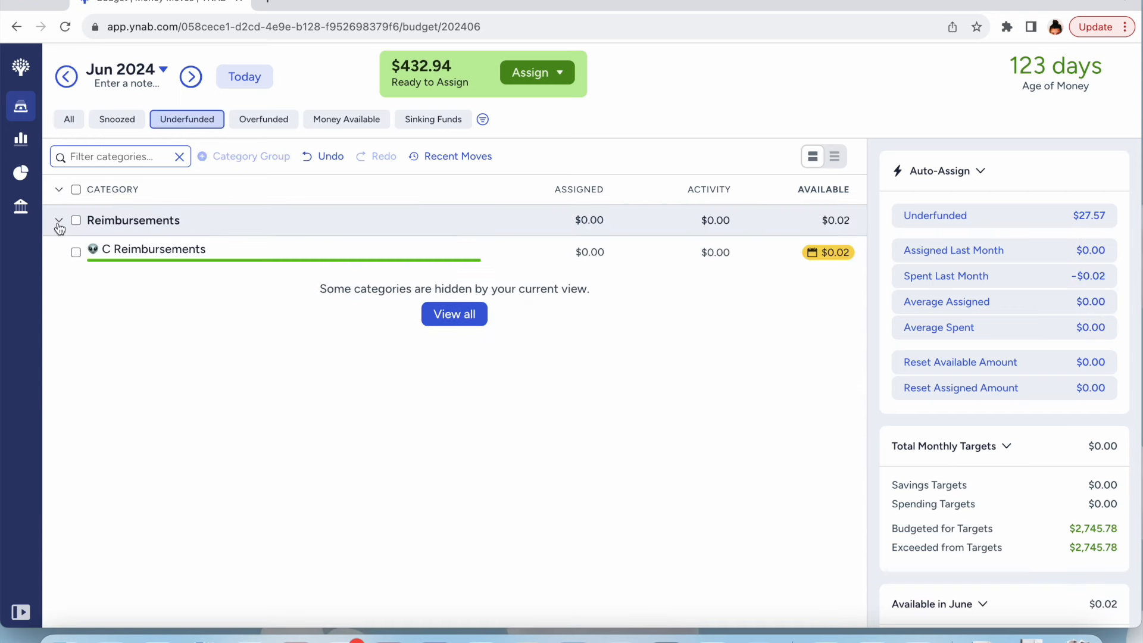
left_click(91, 259)
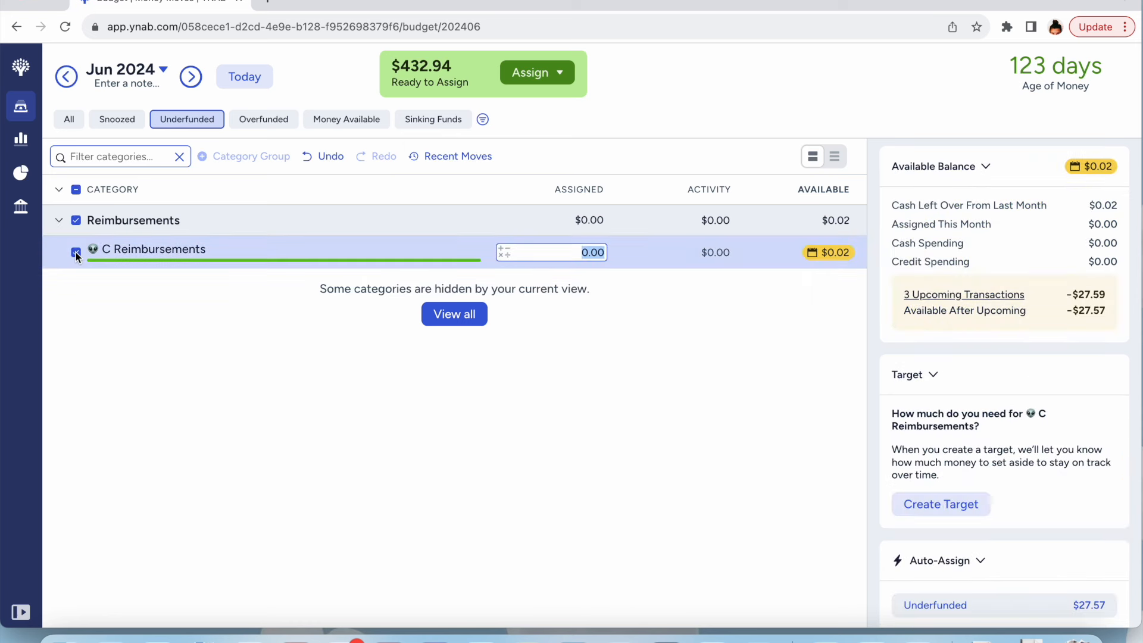
left_click(76, 252)
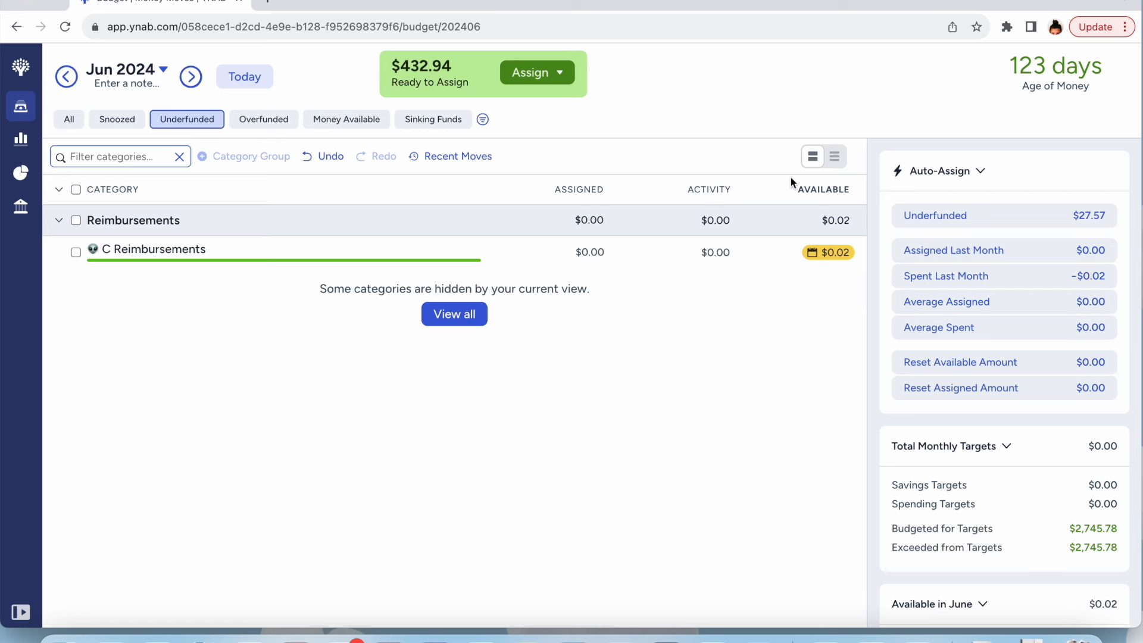
Go back to May 2024 with all categories shown and add $125 to the amount assigned to Down Payment
left_click(75, 82)
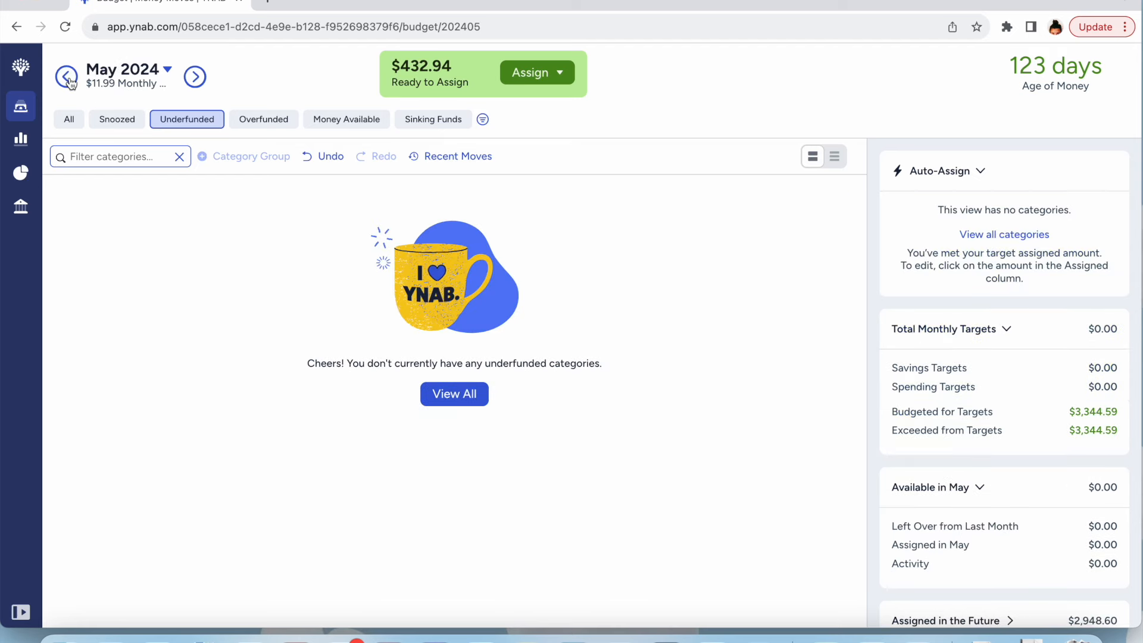
left_click(69, 119)
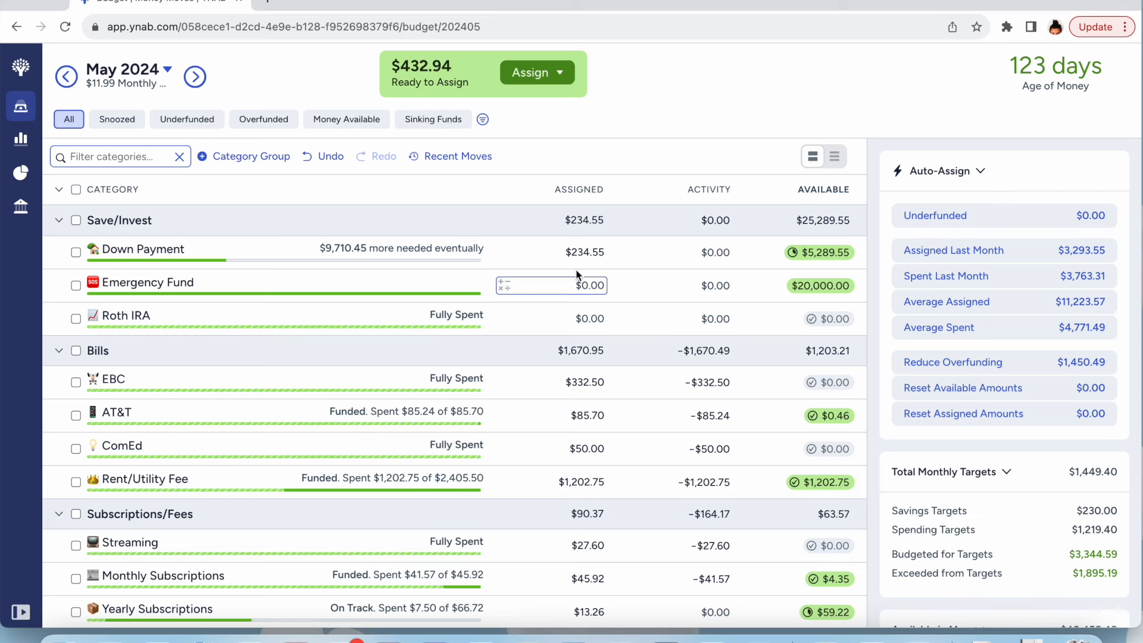
left_click(590, 252)
left_click(605, 252)
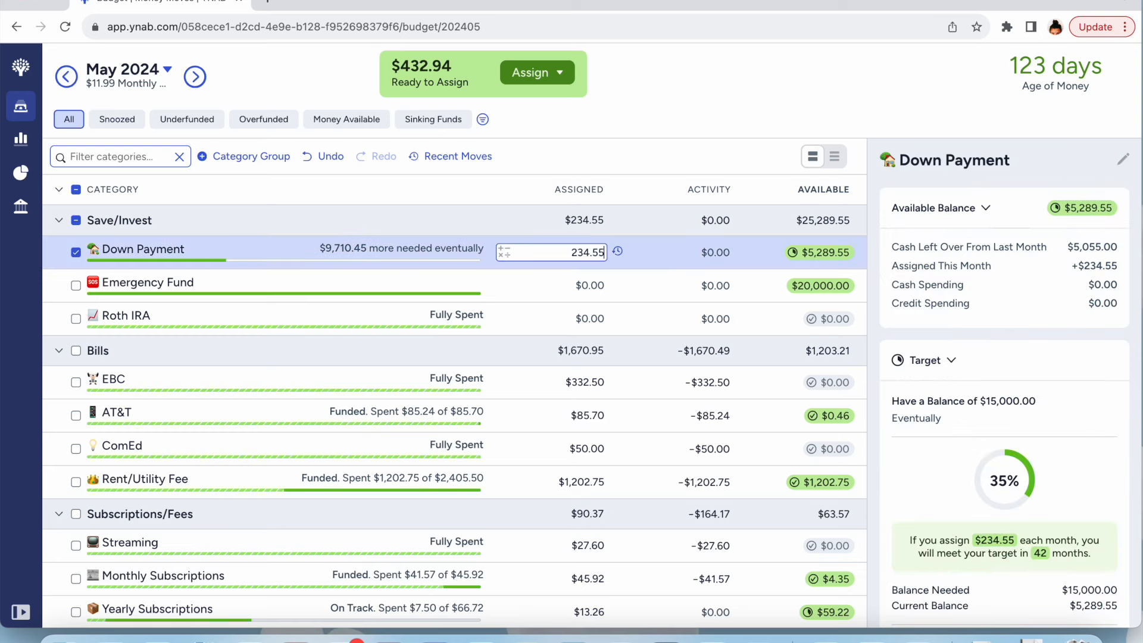
type("+125")
left_click(730, 104)
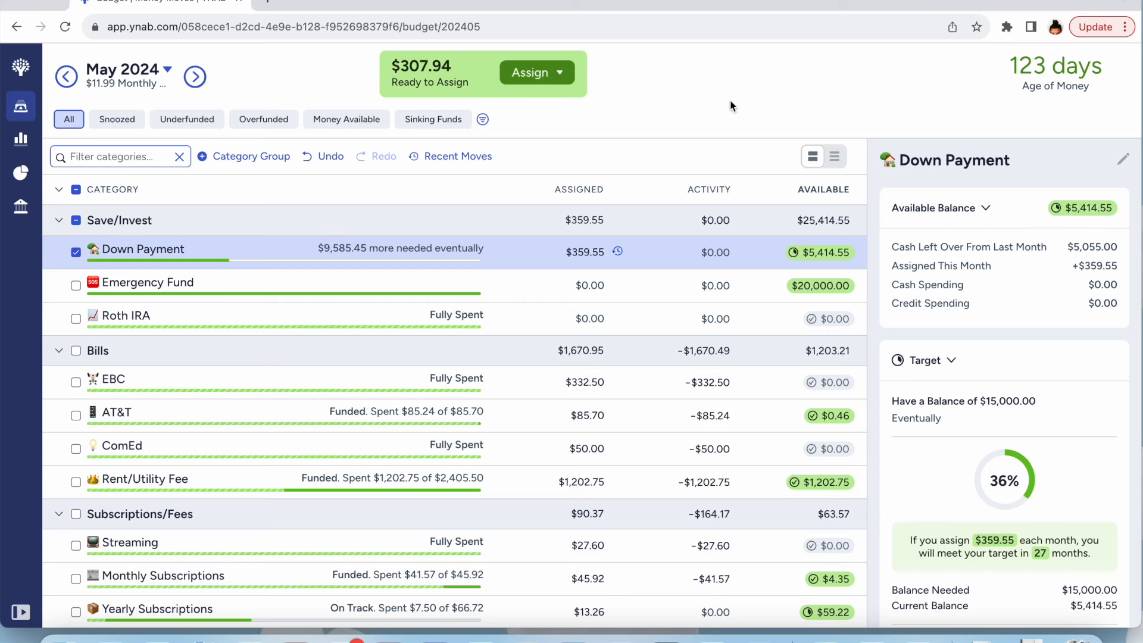
left_click(76, 220)
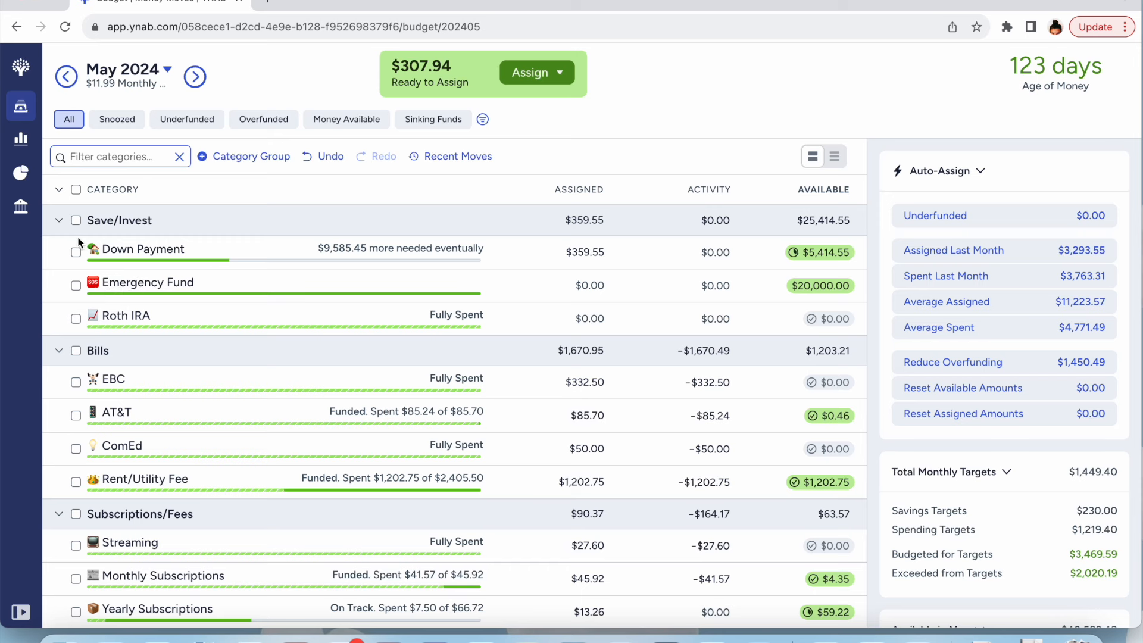
Collapse the Save/Invest, Bills, Subscriptions/Fees, Food and Variable Expenses groups in the May 2024 budget
left_click(58, 222)
left_click(59, 251)
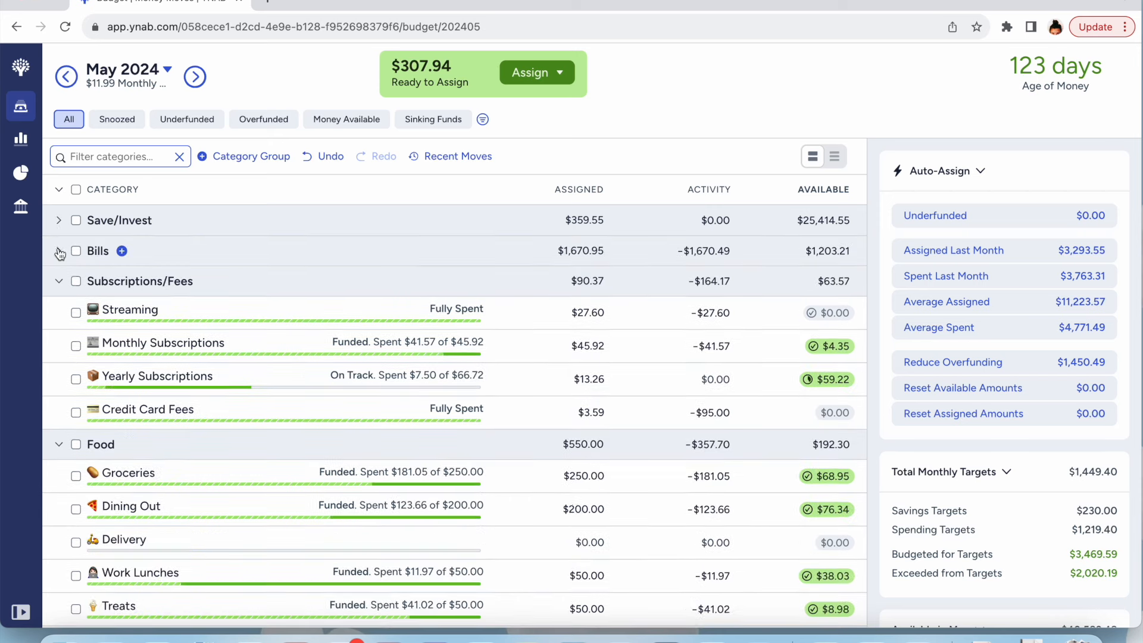
left_click(59, 281)
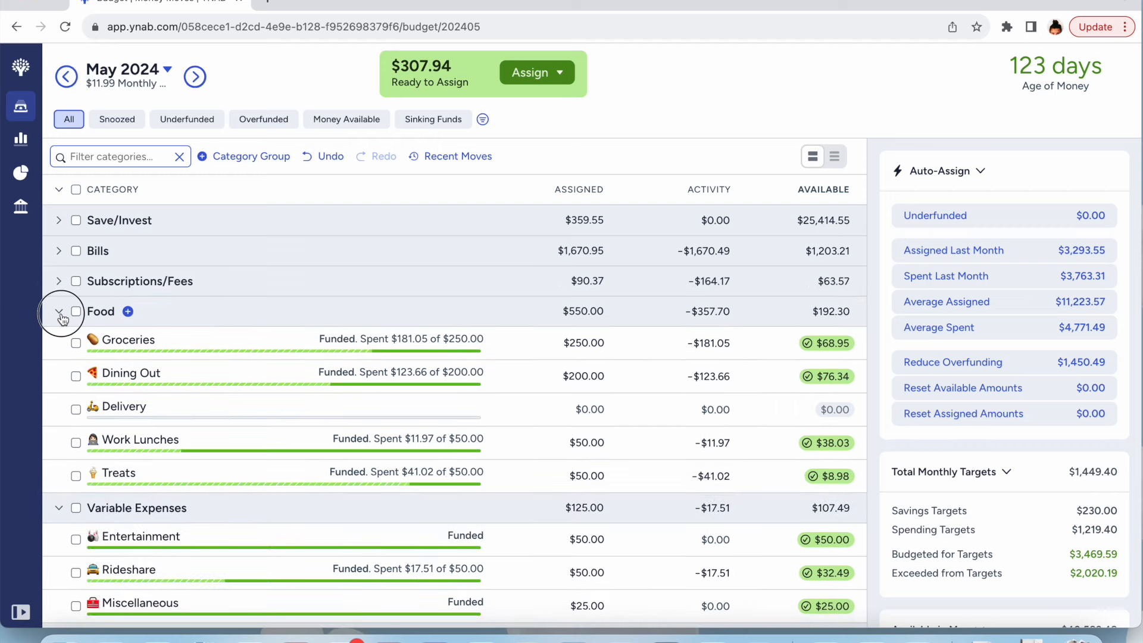
left_click(59, 311)
left_click(59, 341)
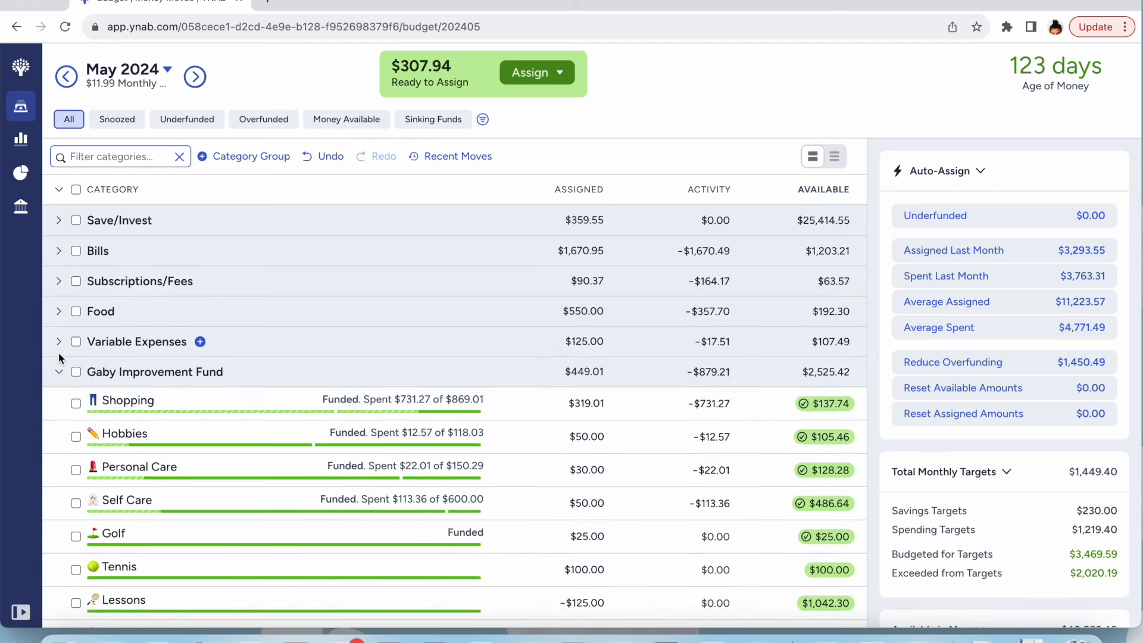
Assign $16.28 to Live Events in the Sinking Funds group for May 2024
scroll(273, 463, "down", 2)
scroll(272, 463, "down", 3)
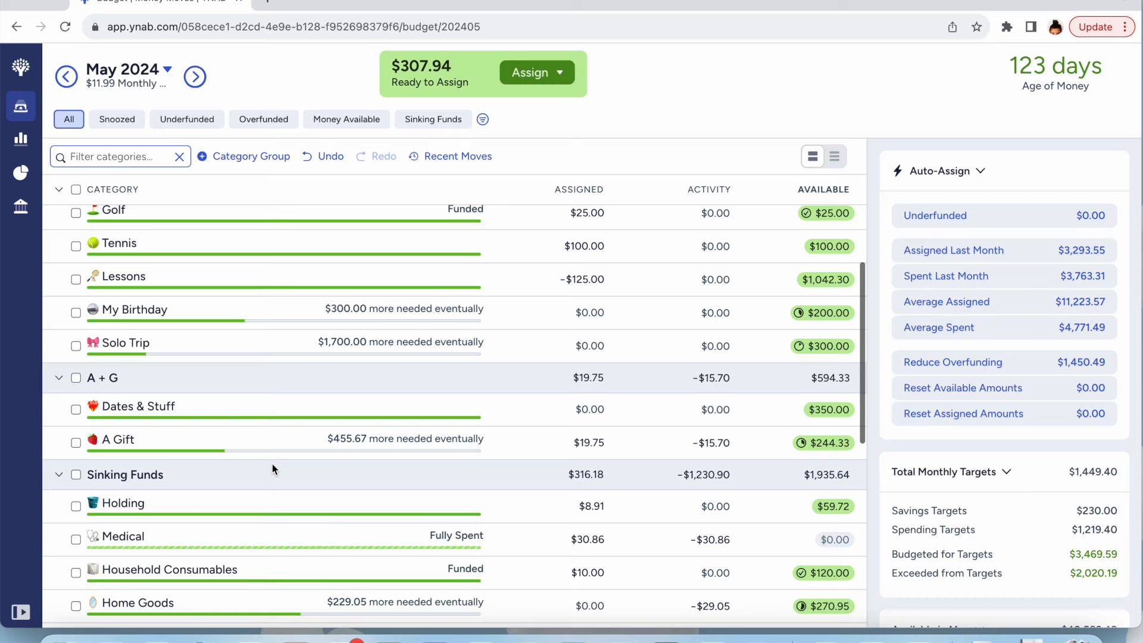
left_click(59, 381)
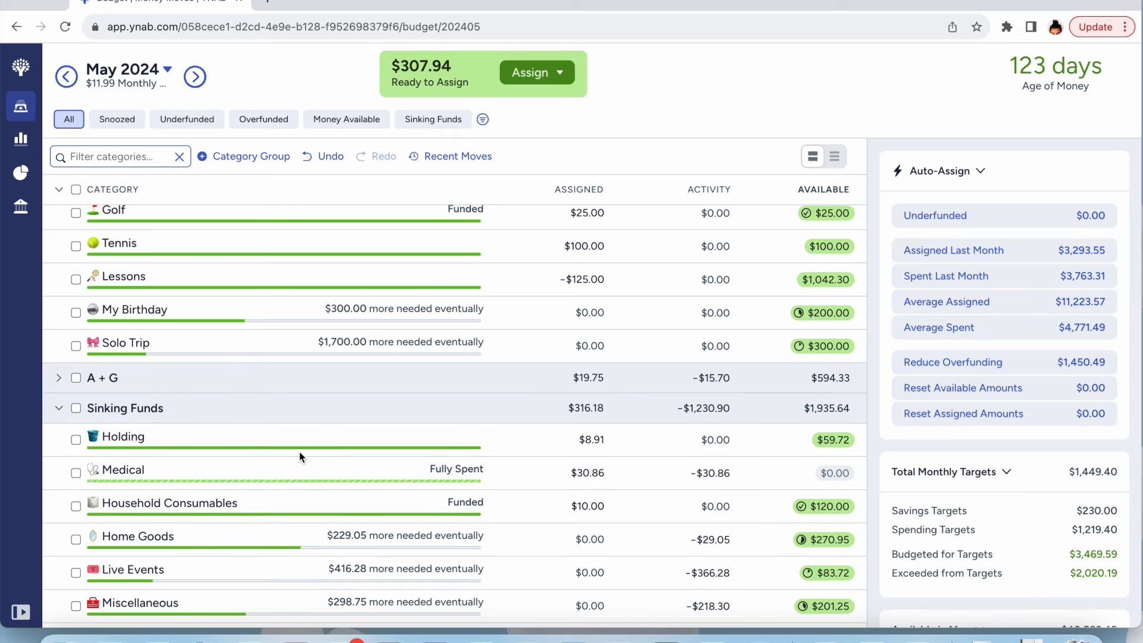
left_click(59, 381)
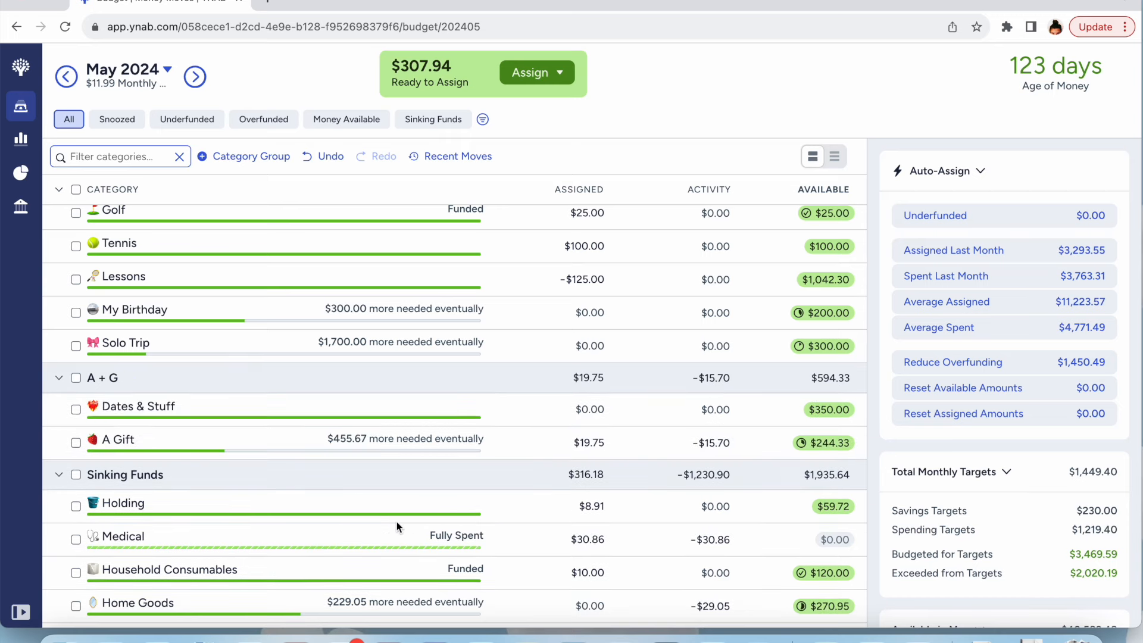
scroll(396, 522, "down", 2)
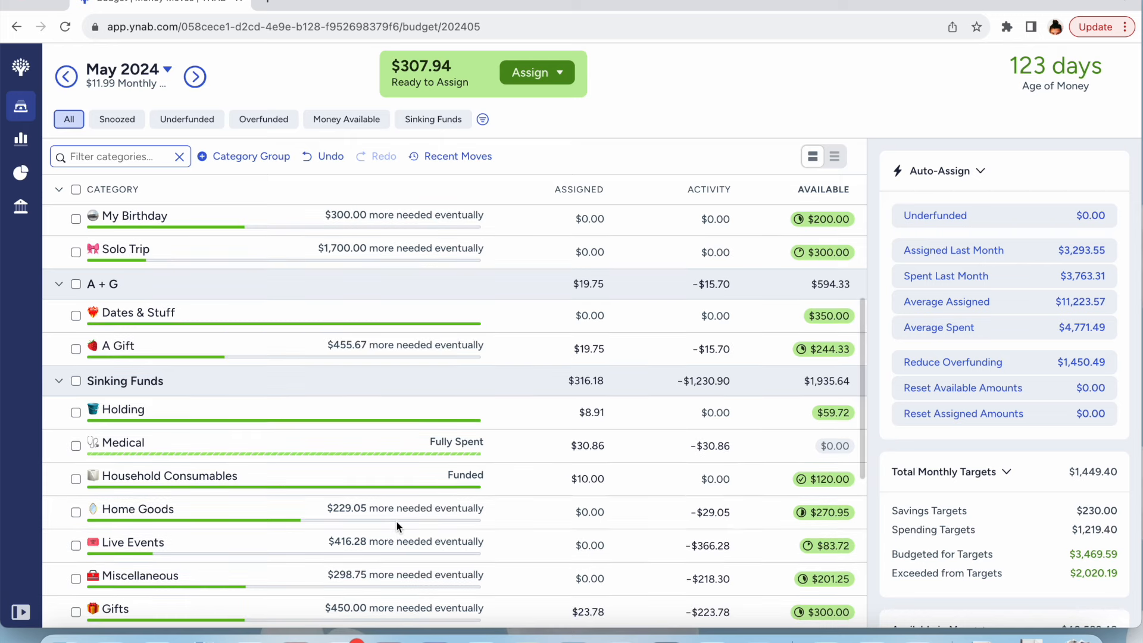
scroll(396, 522, "down", 2)
scroll(397, 522, "down", 1)
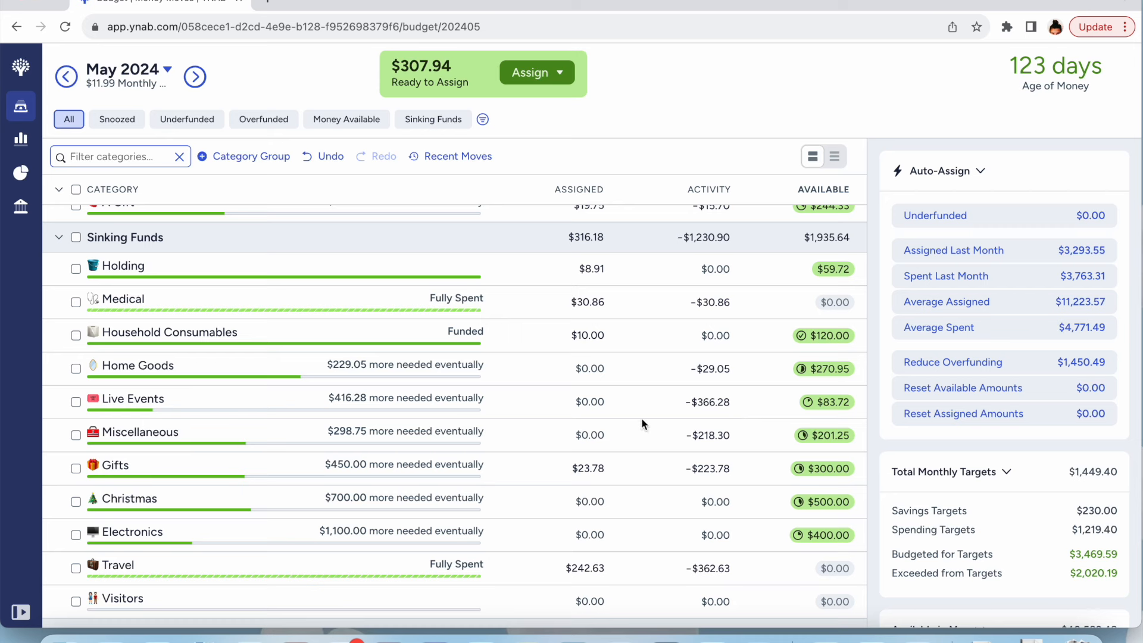
left_click(595, 408)
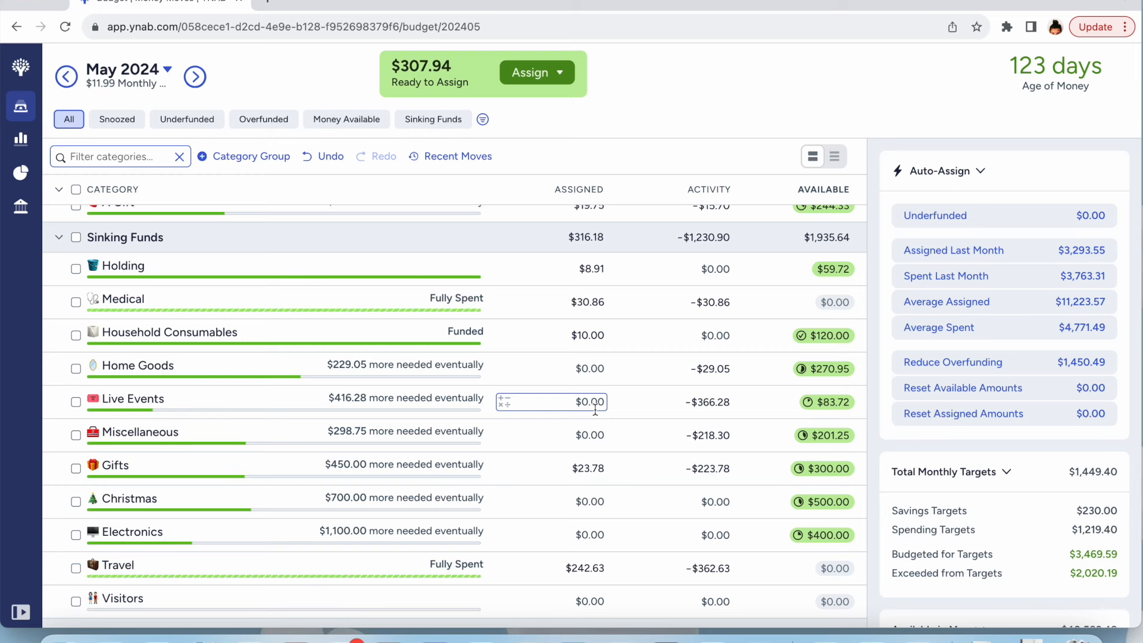
left_click(601, 404)
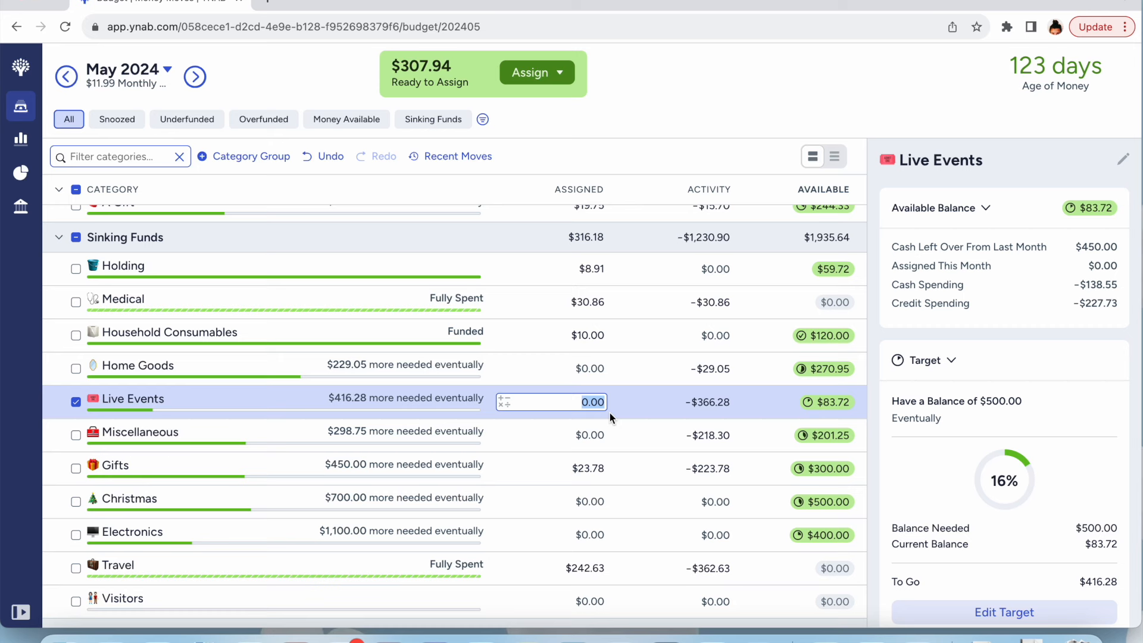
type("16.28")
left_click(701, 33)
left_click(694, 83)
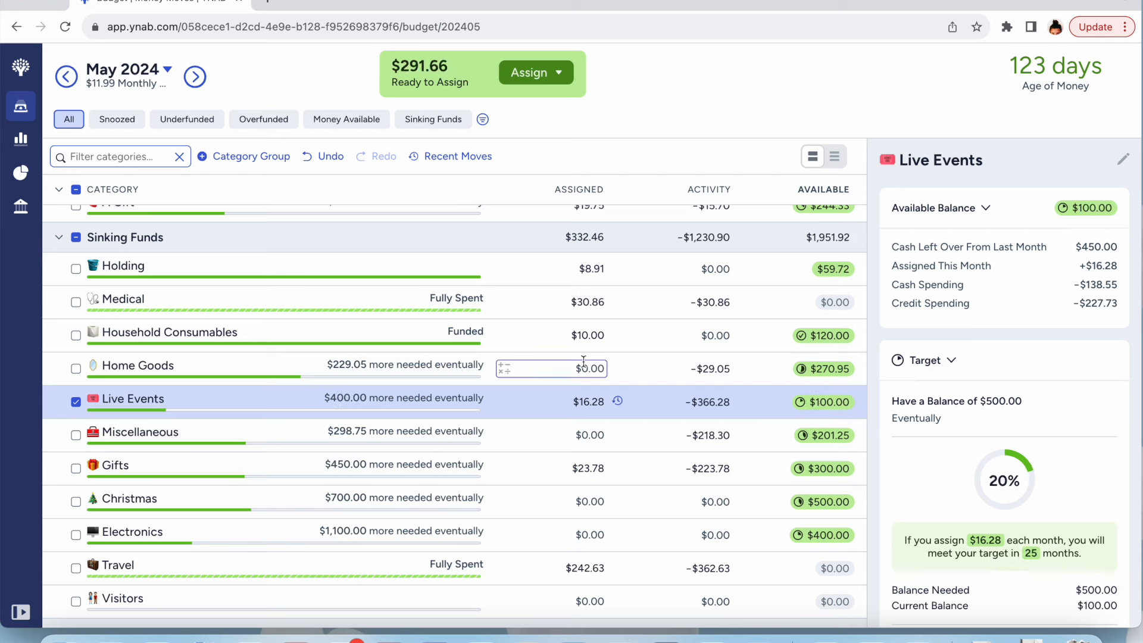
Add $50 to the amount assigned to Live Events for May 2024 and clear the category selection
left_click(604, 403)
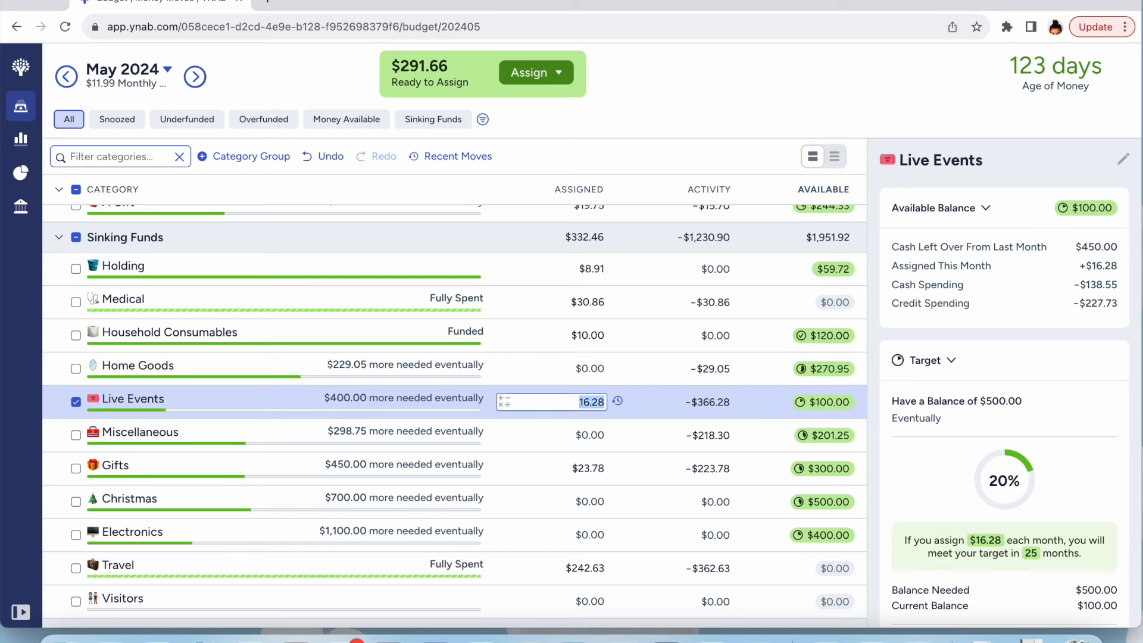
type("+50")
left_click(625, 93)
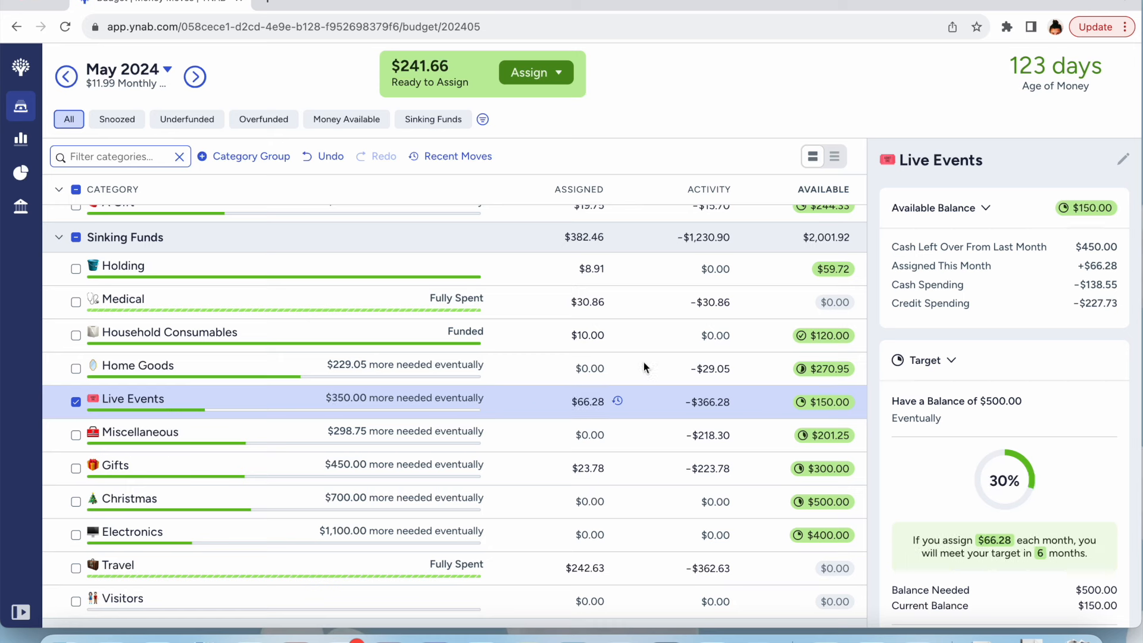
left_click(598, 435)
left_click(75, 406)
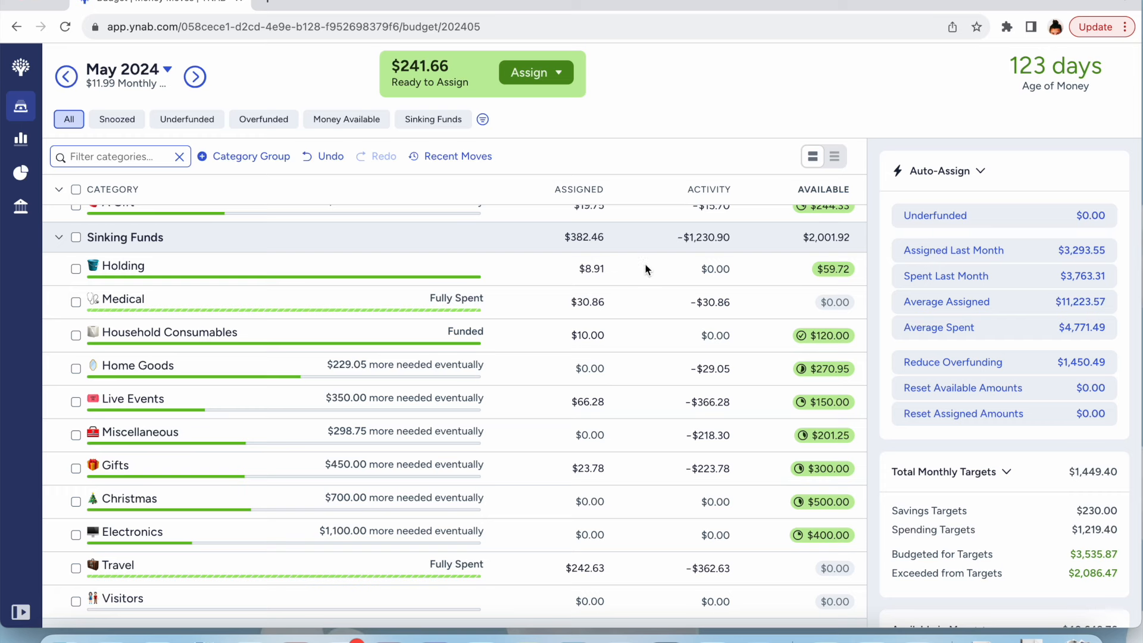
Add $1.66 to the amount assigned to Holding in the Sinking Funds group for May 2024
left_click(600, 269)
type("+1.66")
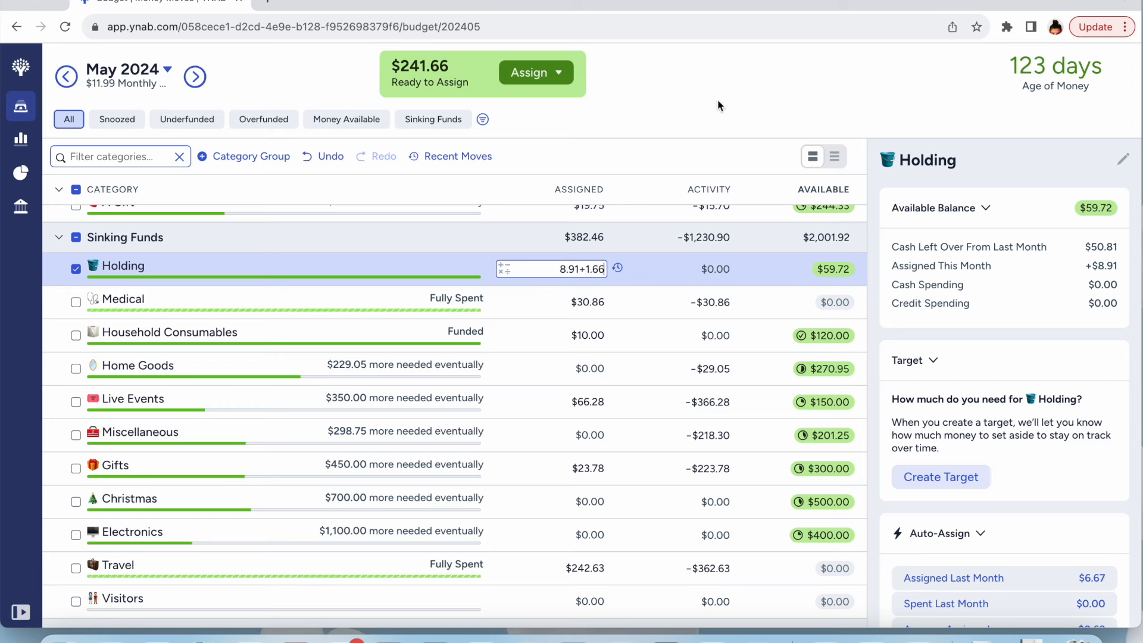
key("Return")
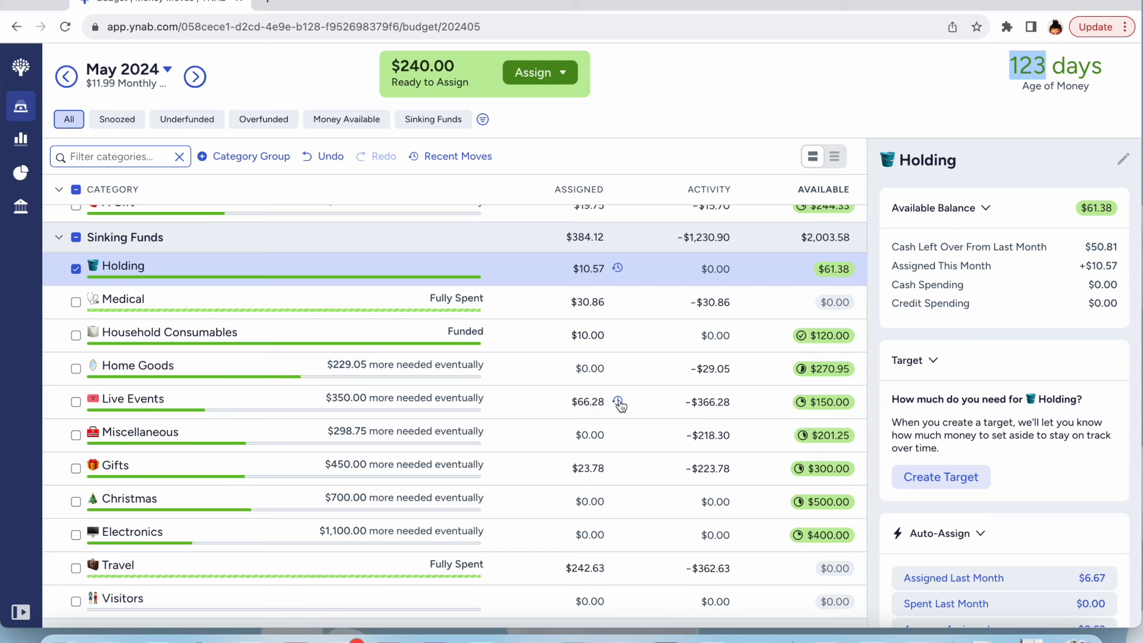
Add $240 to the amount assigned to Shopping in the Gaby Improvement Fund group for May 2024
scroll(272, 405, "up", 7)
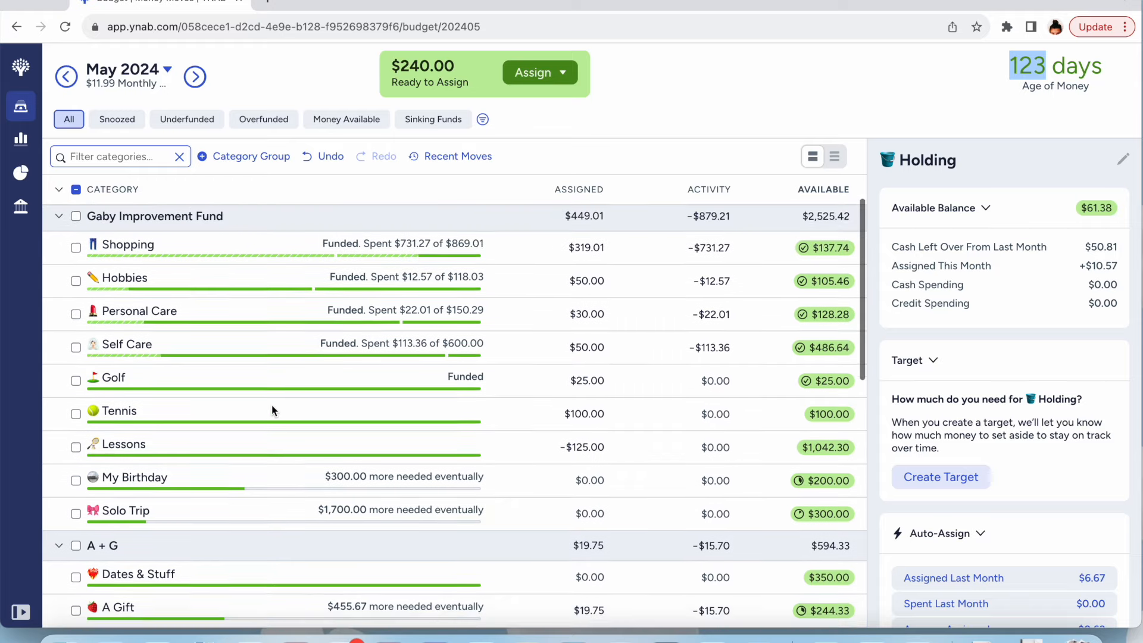
left_click(589, 265)
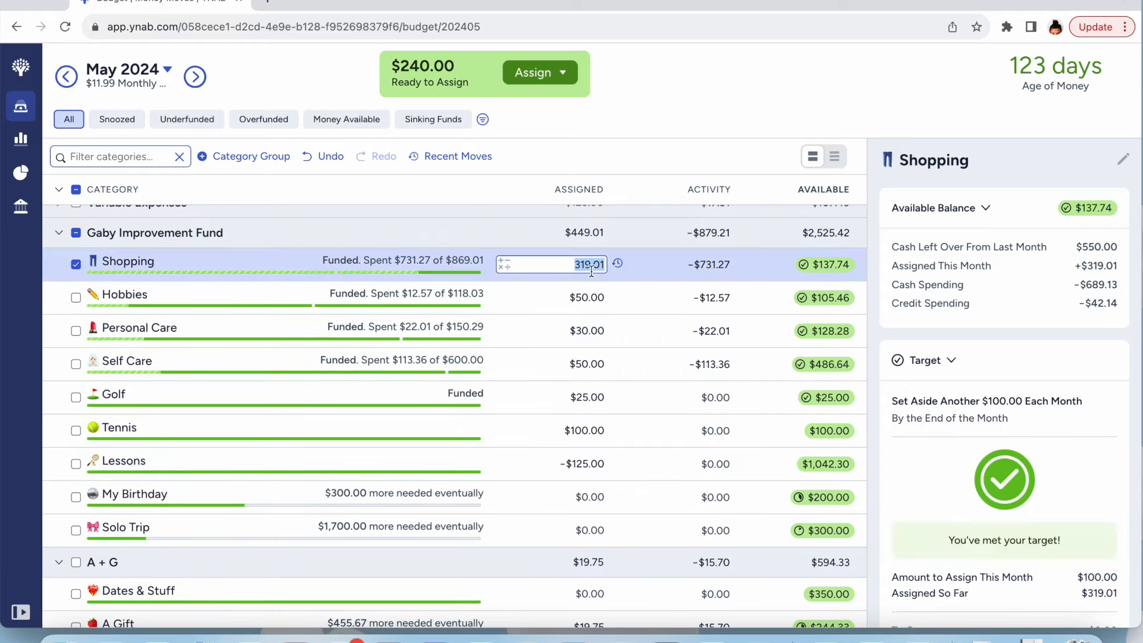
key("Right")
type("+240")
key("Return")
Review the Sinking Funds and Travel categories for May 2024
left_click(529, 464)
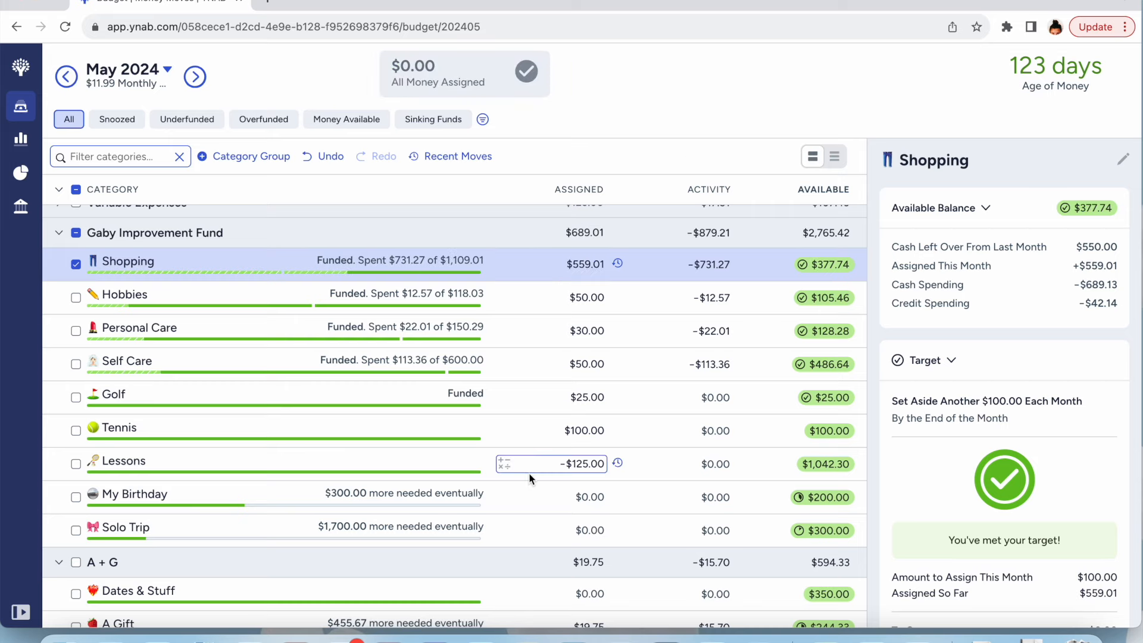
scroll(529, 476, "down", 2)
scroll(529, 478, "down", 6)
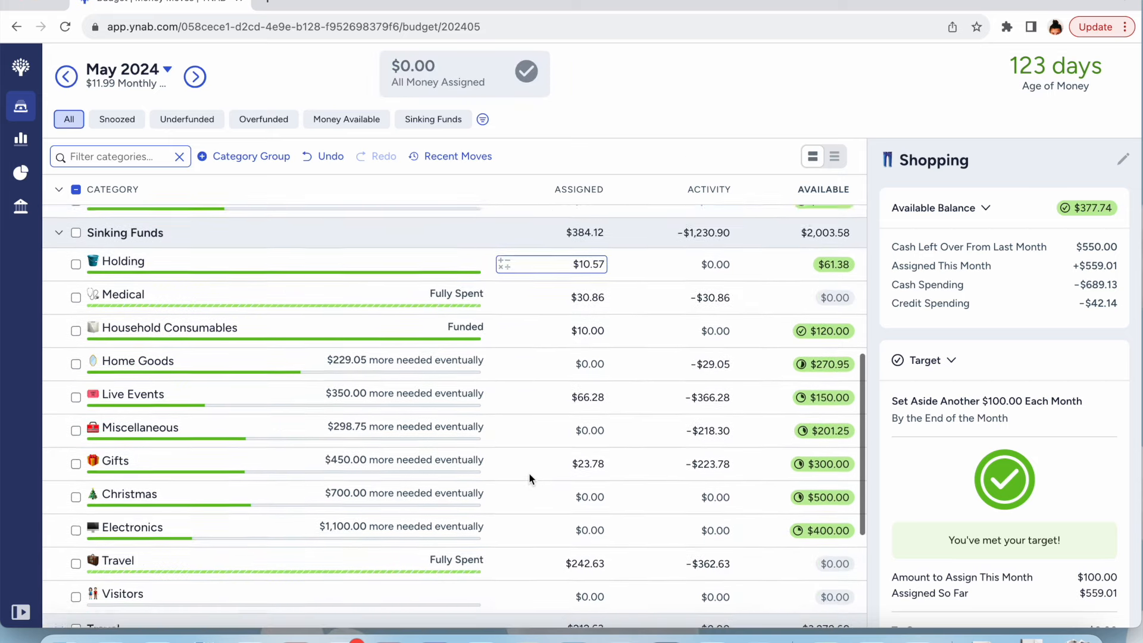
scroll(529, 473, "down", 3)
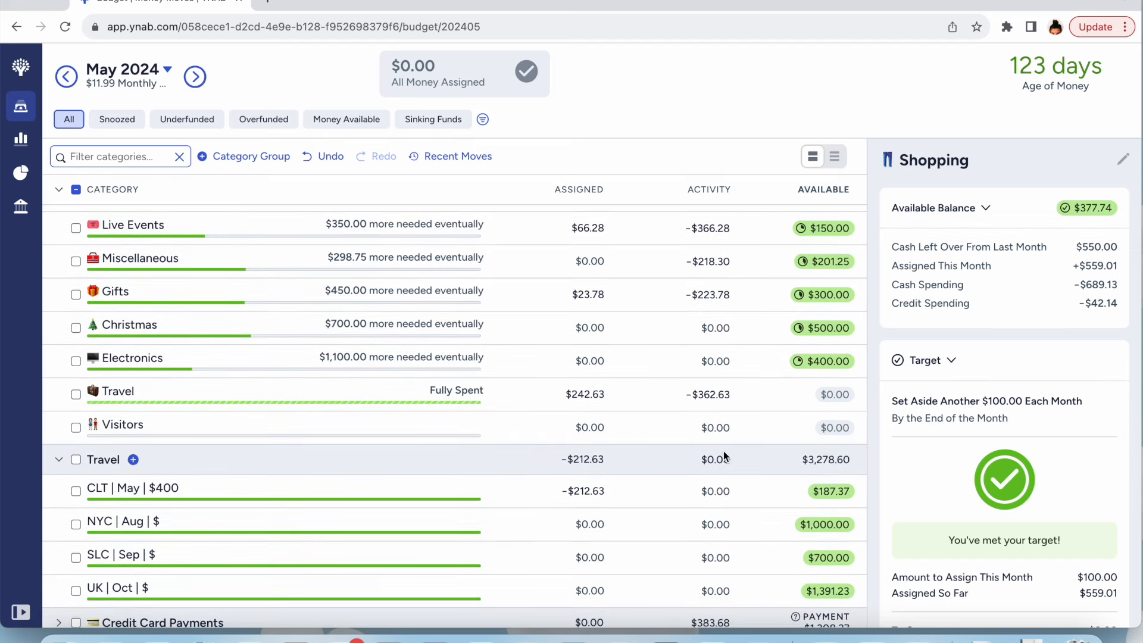
Clear the selection of the Shopping category in the Gaby Improvement Fund group
scroll(723, 451, "up", 3)
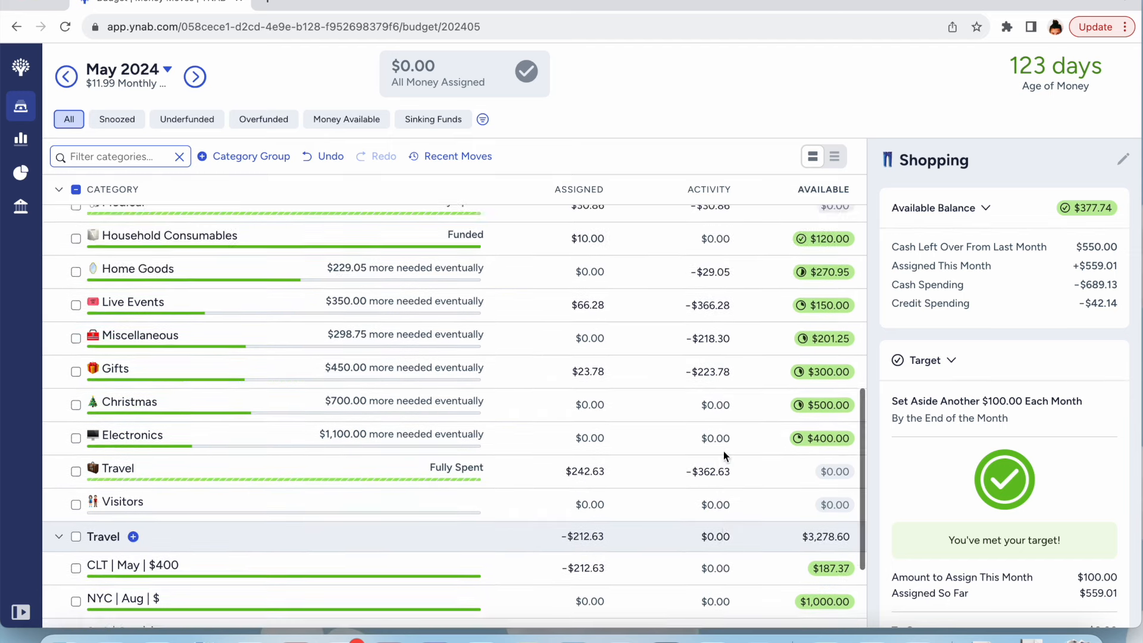
scroll(723, 452, "up", 3)
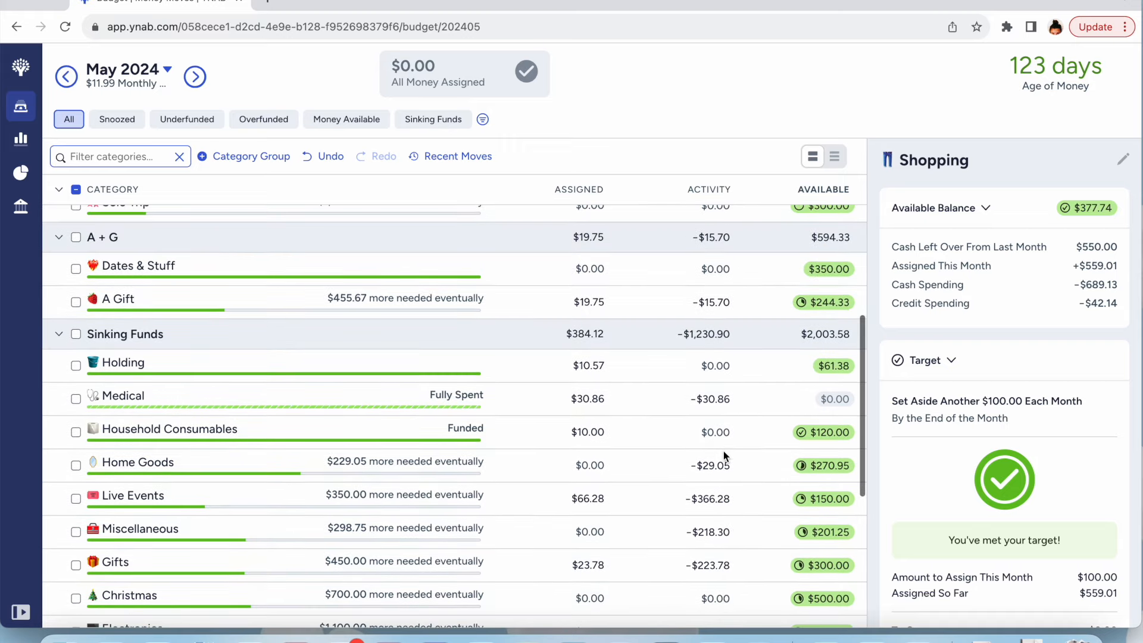
scroll(723, 451, "up", 3)
scroll(723, 456, "up", 5)
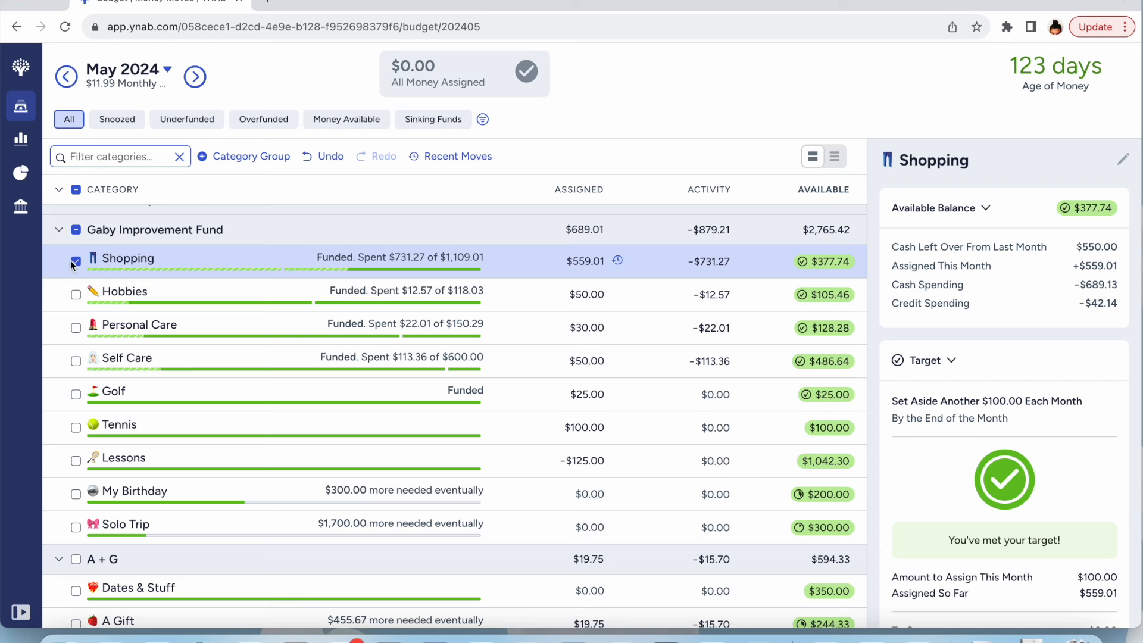
left_click(73, 261)
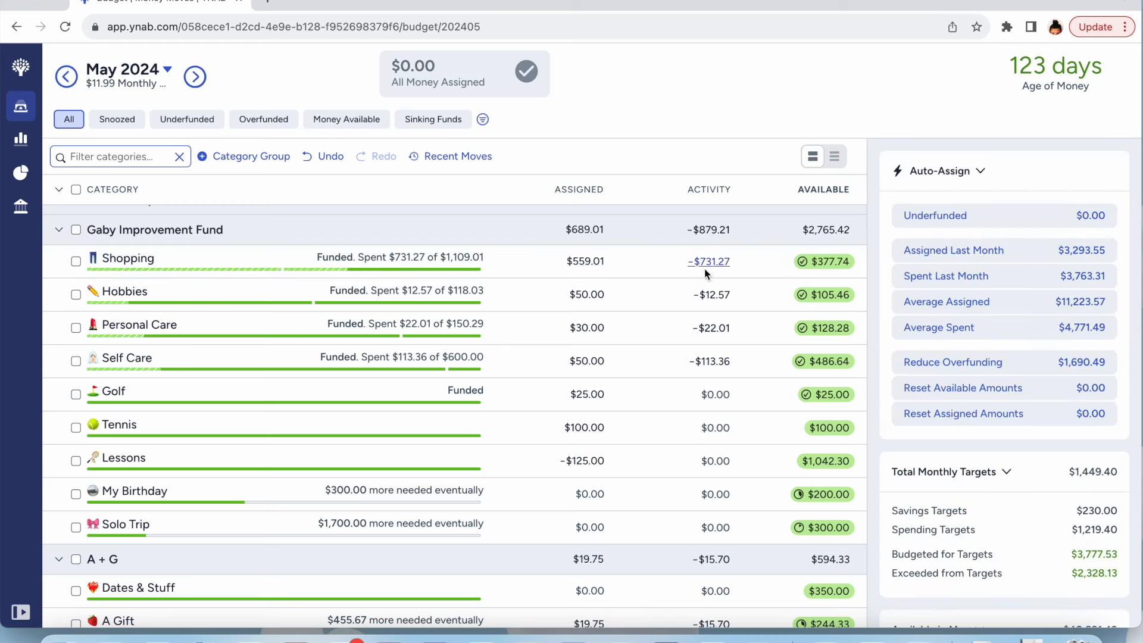
left_click(531, 328)
Expand all category groups in the May 2024 budget and review their categories, including Sinking Funds and Save/Invest
scroll(629, 325, "up", 2)
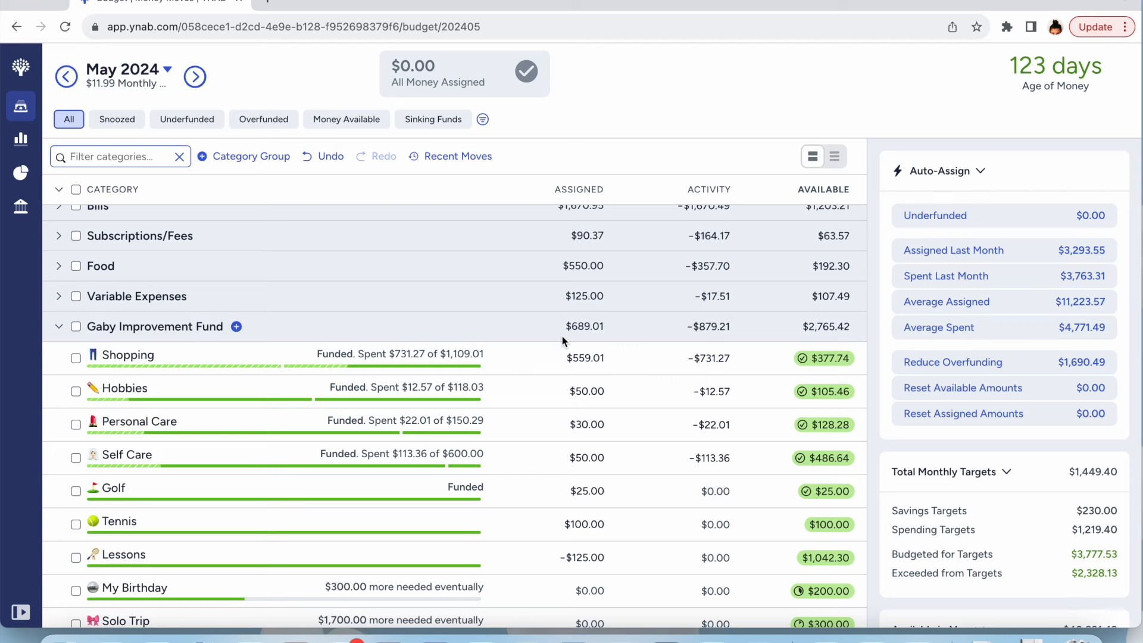
left_click(58, 189)
left_click(58, 189)
scroll(545, 433, "down", 15)
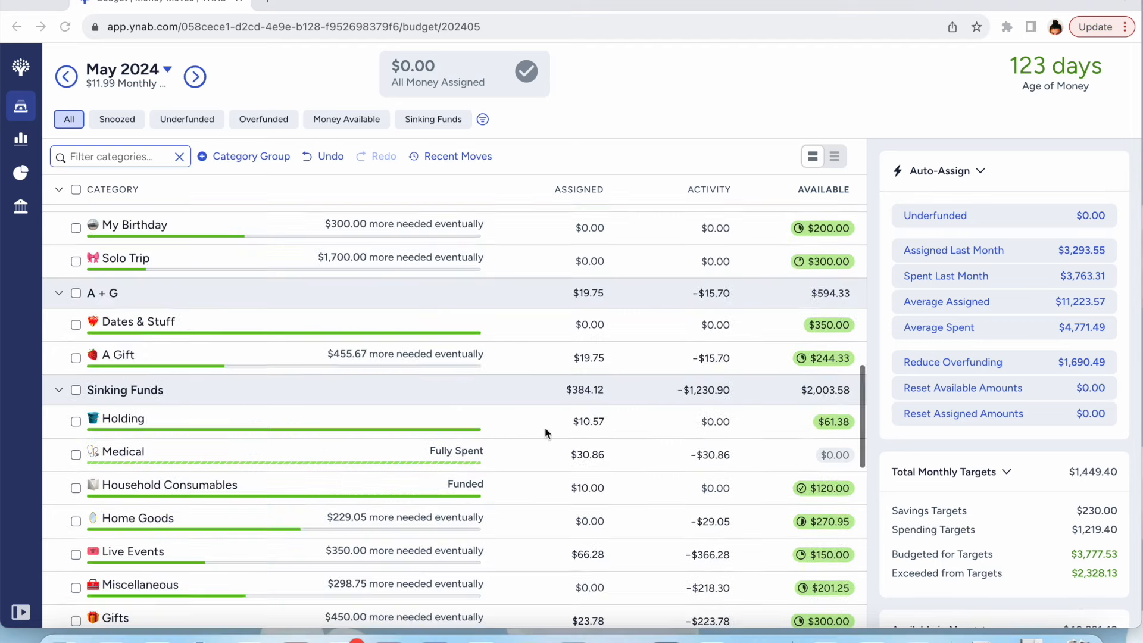
scroll(544, 433, "down", 1)
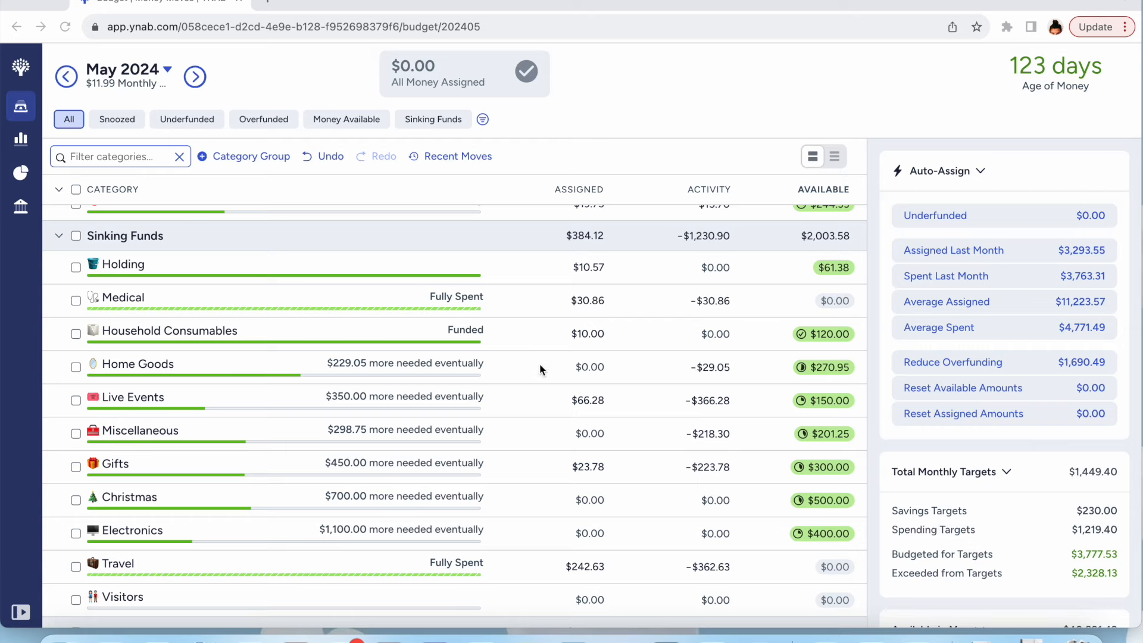
scroll(540, 369, "up", 15)
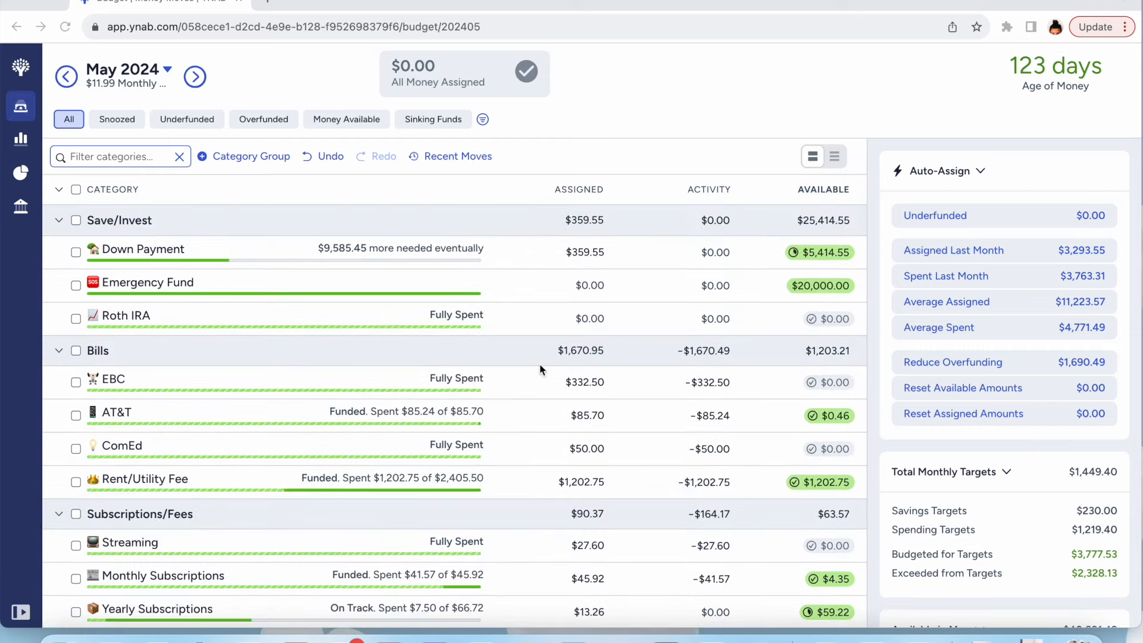